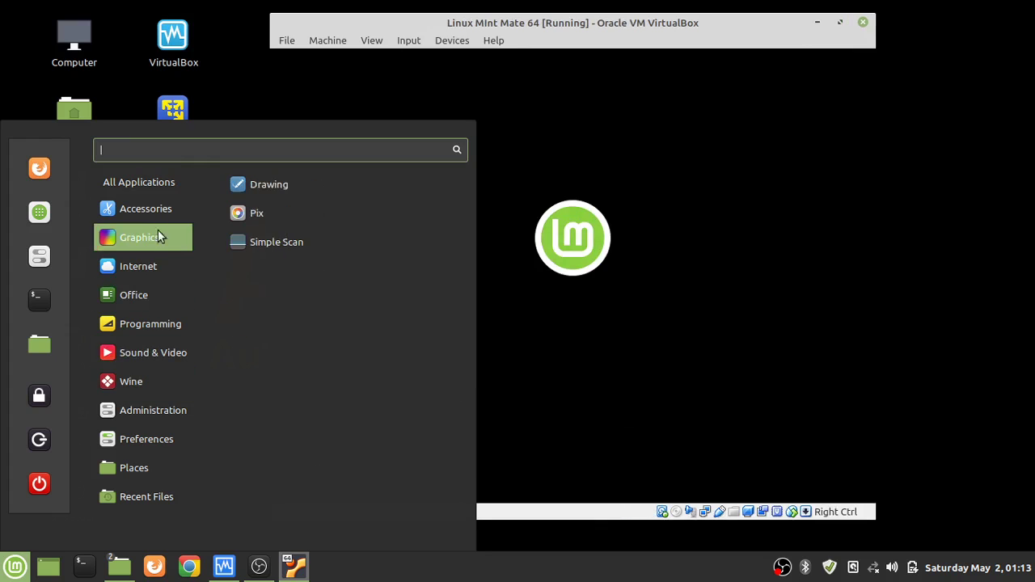
Return to the Linux Mint virtual machine and log in by entering the account password
{"action": "mouse_move", "coordinate": [142, 226]}
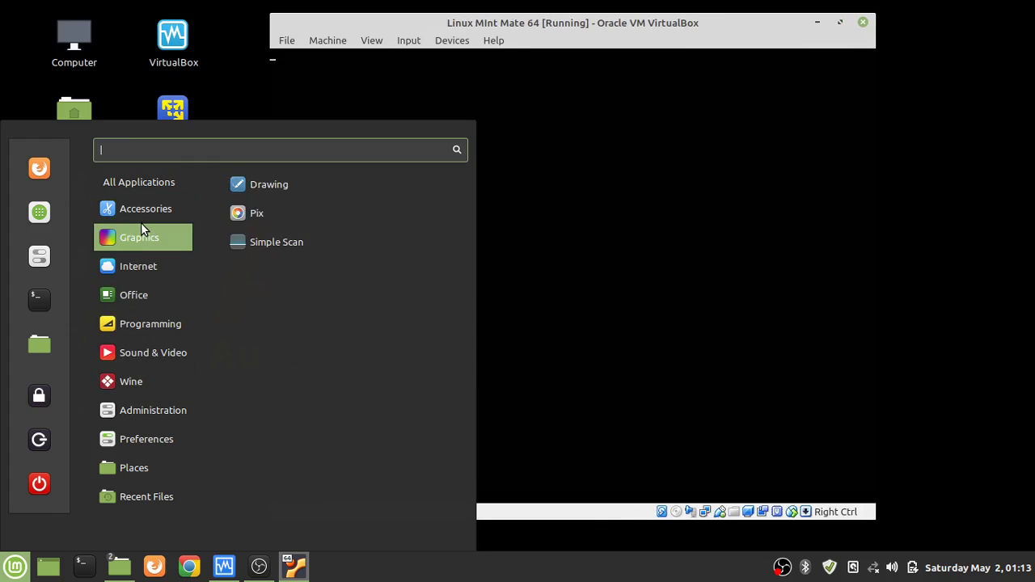
{"action": "mouse_move", "coordinate": [151, 385]}
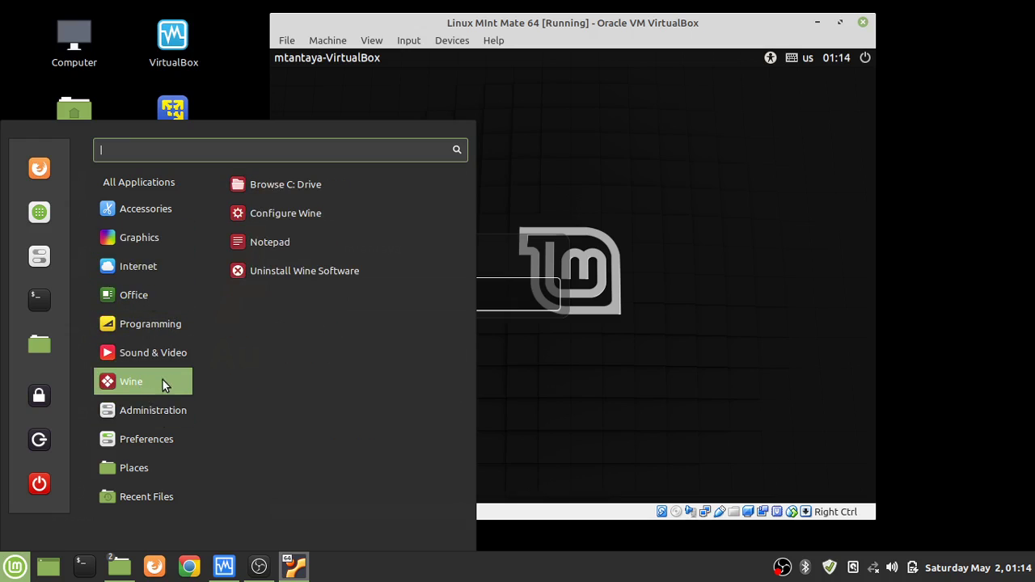
{"action": "left_click", "coordinate": [550, 25]}
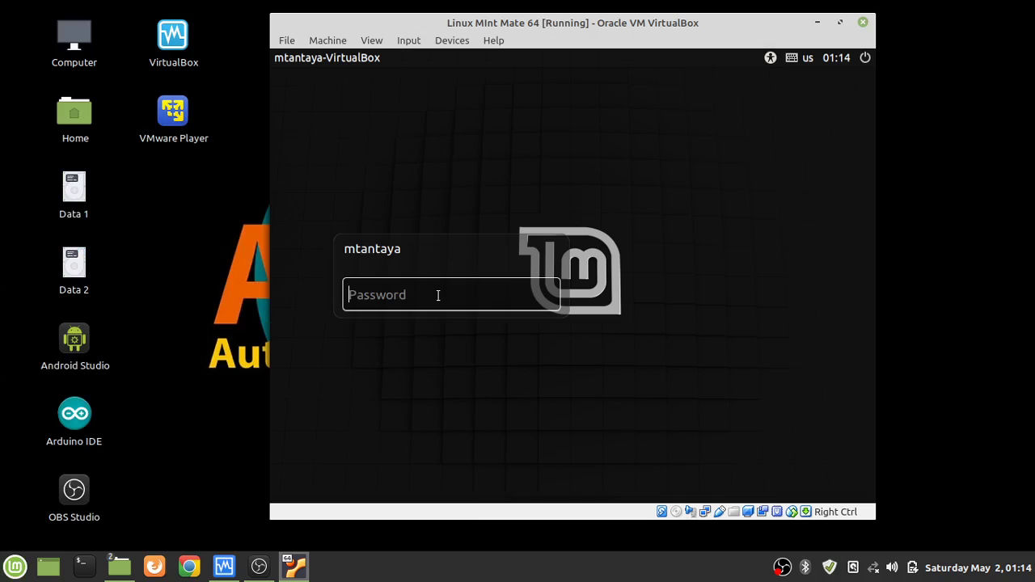
{"action": "type", "text": "**************"}
{"action": "key", "text": "Return"}
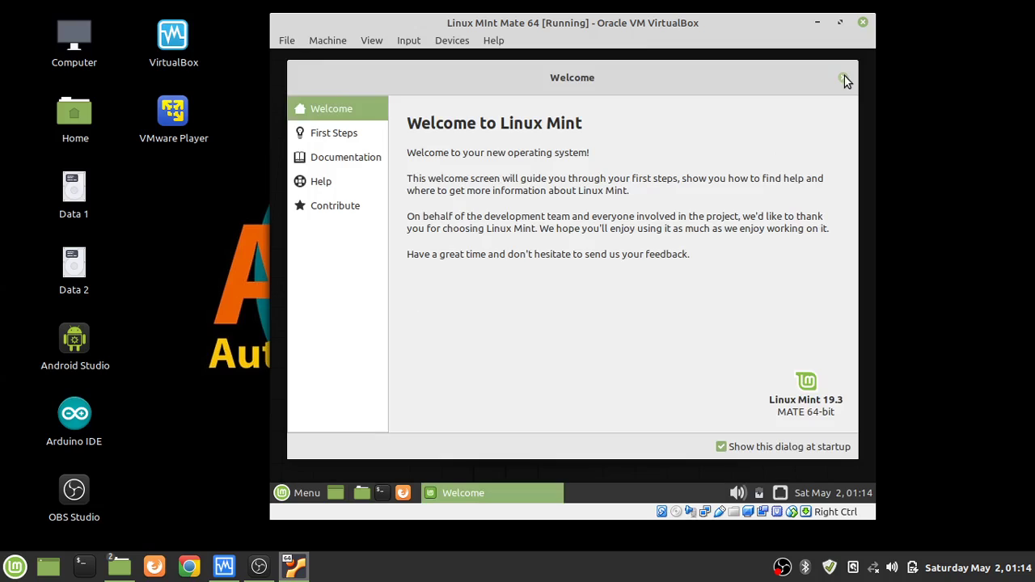
Turn off showing the Linux Mint welcome dialog at startup and close it
{"action": "left_click", "coordinate": [722, 447]}
{"action": "left_click", "coordinate": [842, 78]}
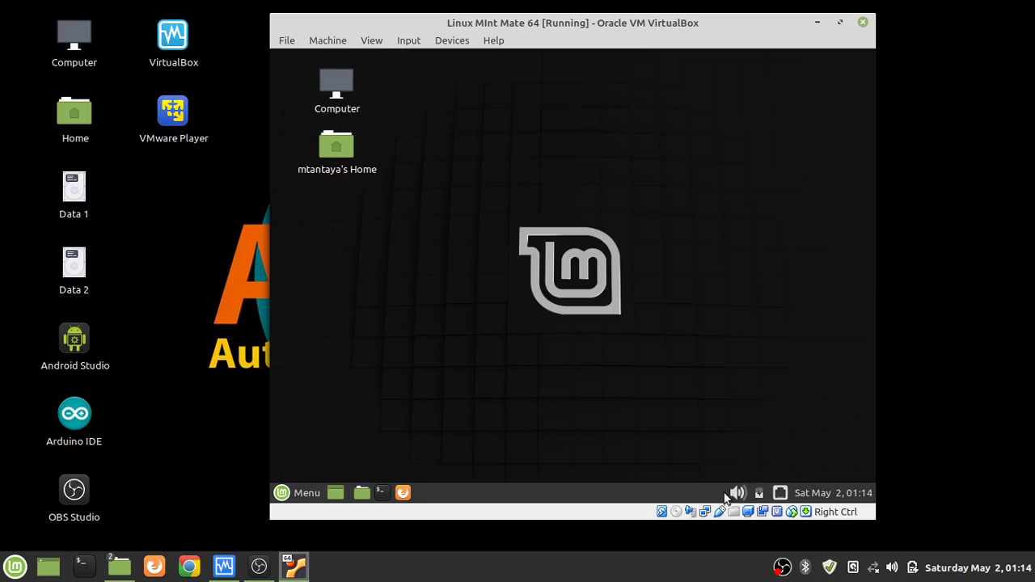
Open System Reports in the virtual machine and review the system information and the detected problems
{"action": "right_click", "coordinate": [572, 194]}
{"action": "left_click", "coordinate": [520, 198]}
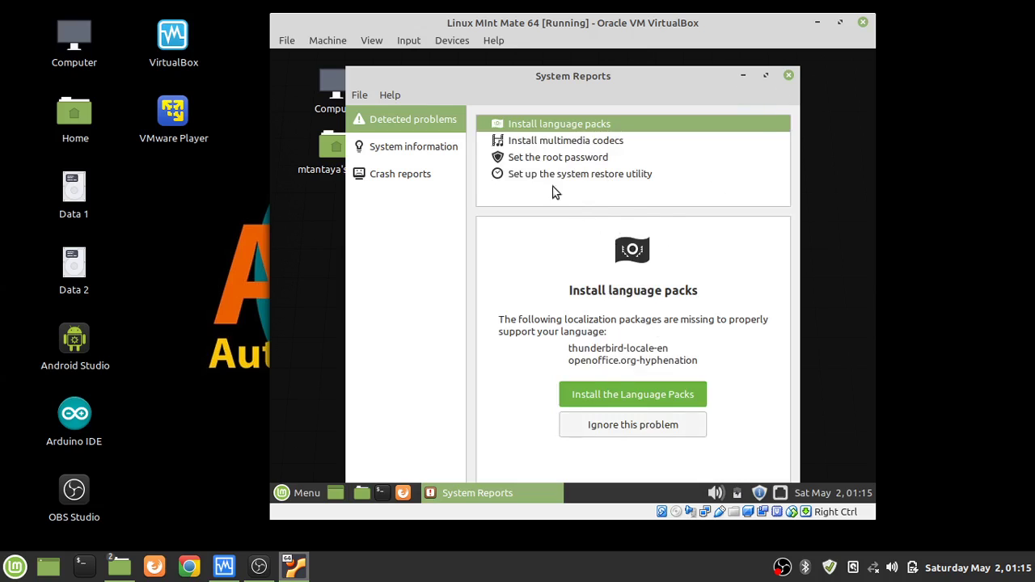
{"action": "left_click", "coordinate": [408, 145]}
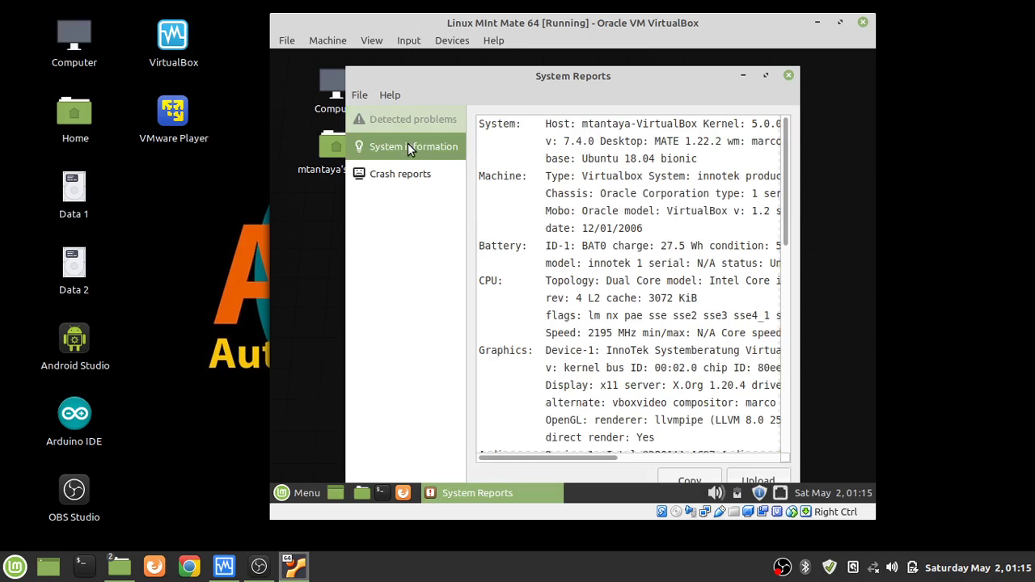
{"action": "left_click", "coordinate": [402, 120]}
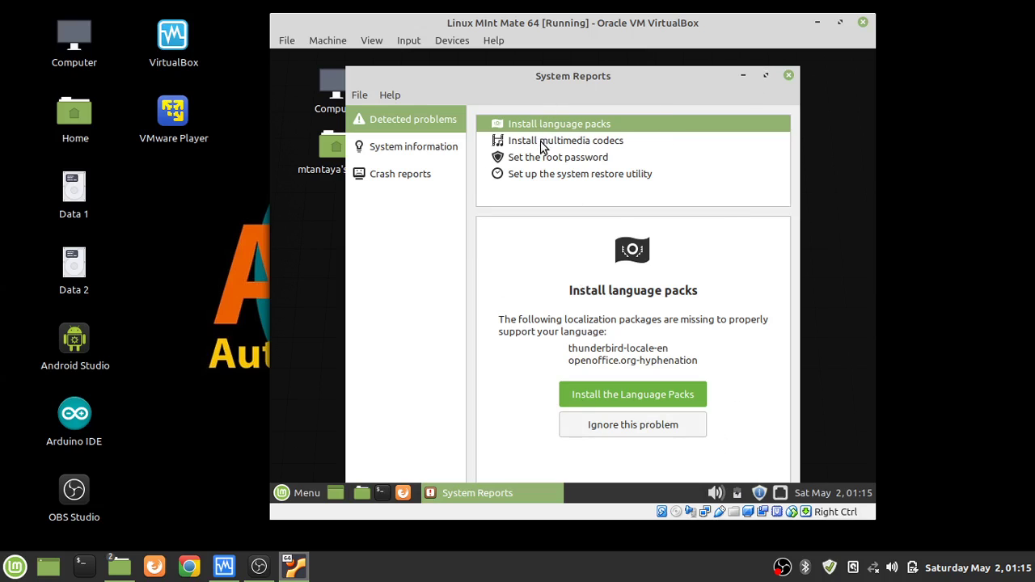
Permanently ignore the reported problems about installing language packs and multimedia codecs
{"action": "left_click", "coordinate": [617, 428]}
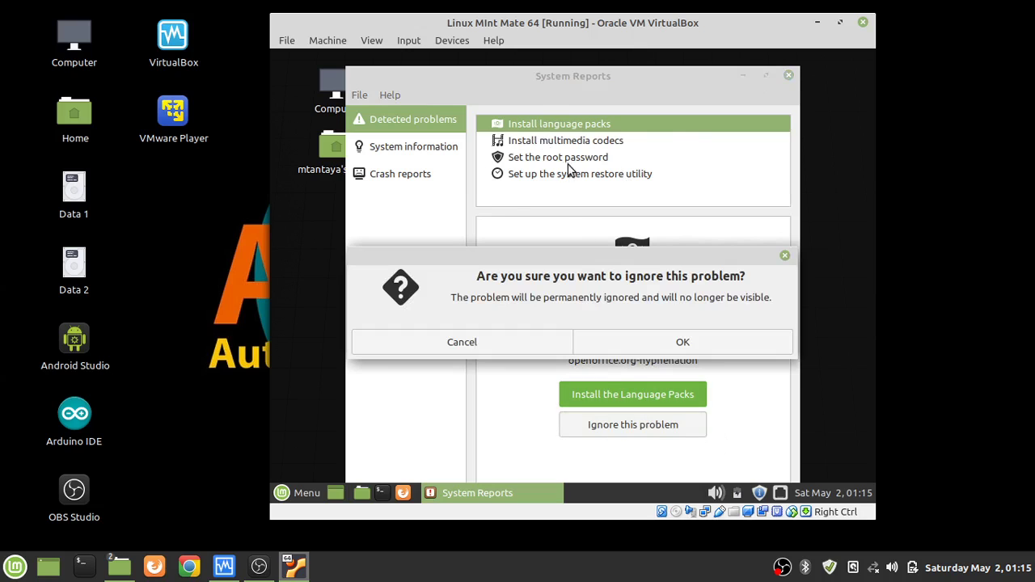
{"action": "left_click", "coordinate": [647, 346]}
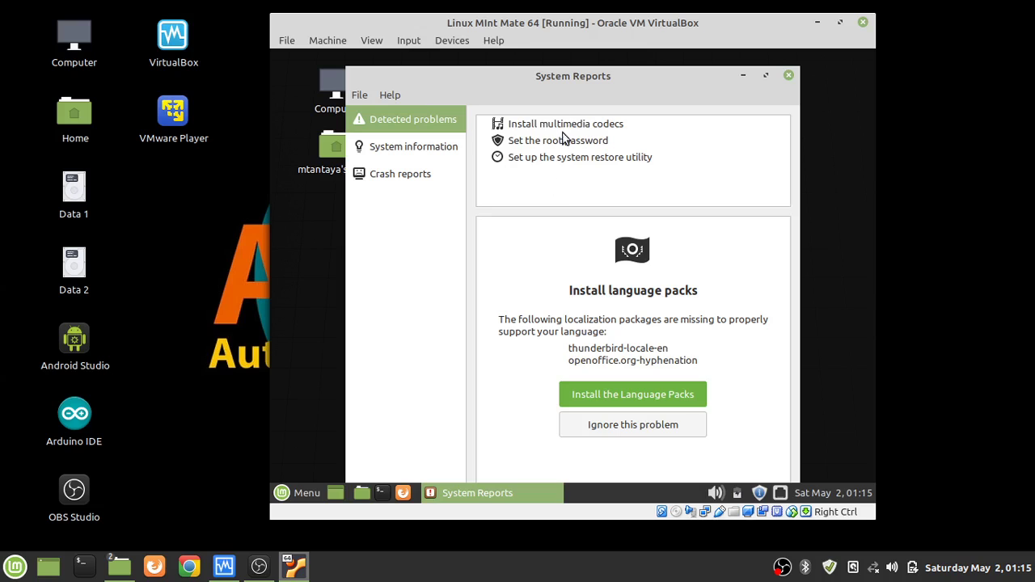
{"action": "left_click", "coordinate": [560, 128]}
{"action": "left_click", "coordinate": [648, 398]}
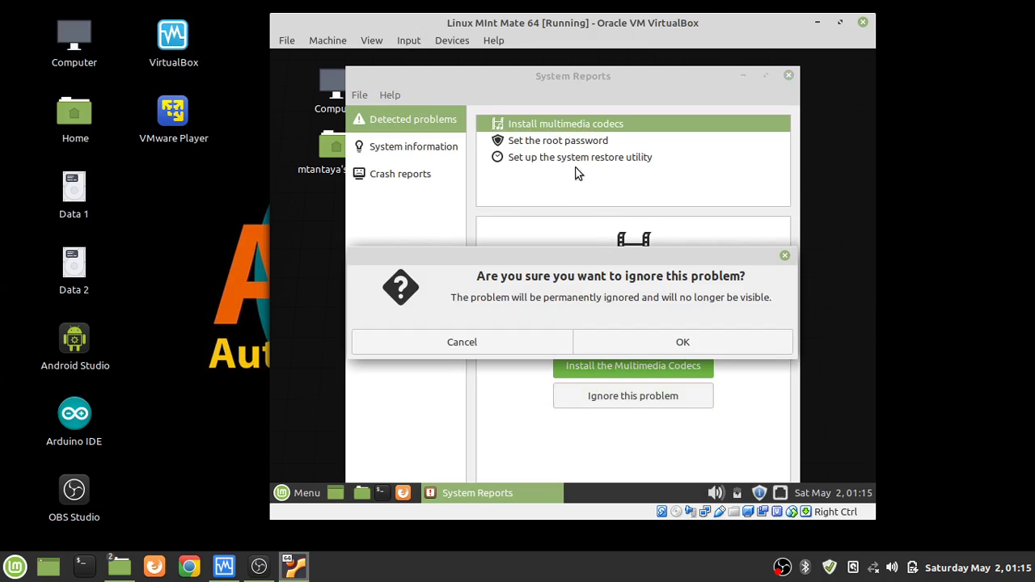
{"action": "left_click", "coordinate": [706, 343]}
Acknowledge the root password notice, ignore the system restore utility problem, and close System Reports
{"action": "left_click", "coordinate": [587, 126]}
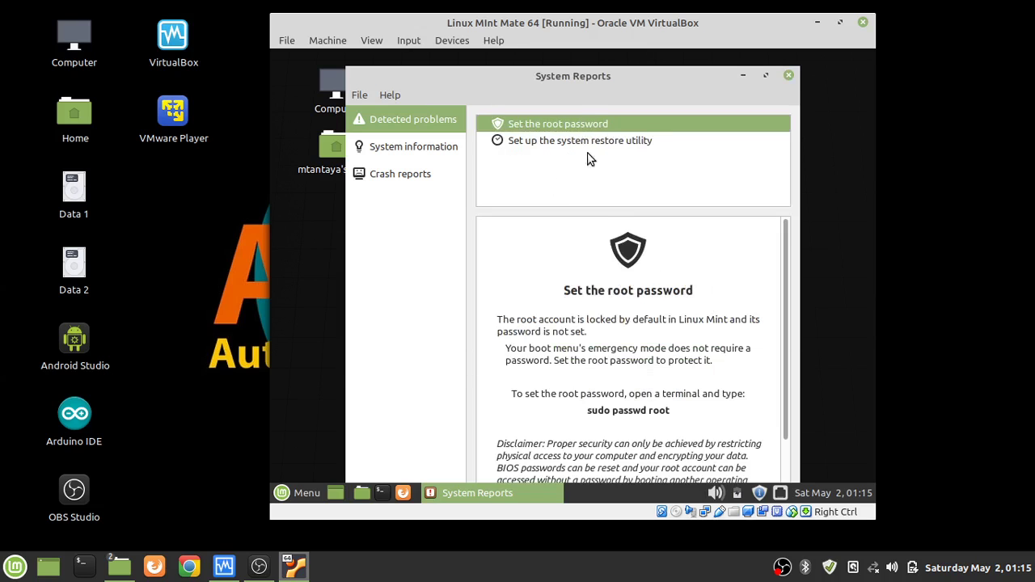
{"action": "scroll", "coordinate": [727, 385], "scroll_direction": "down", "scroll_amount": 2}
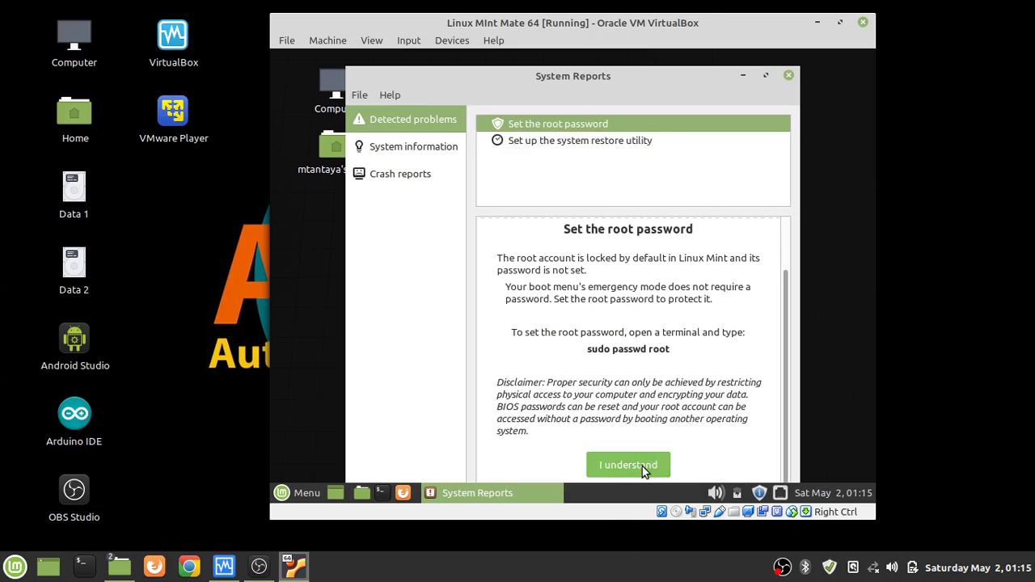
{"action": "left_click", "coordinate": [642, 466]}
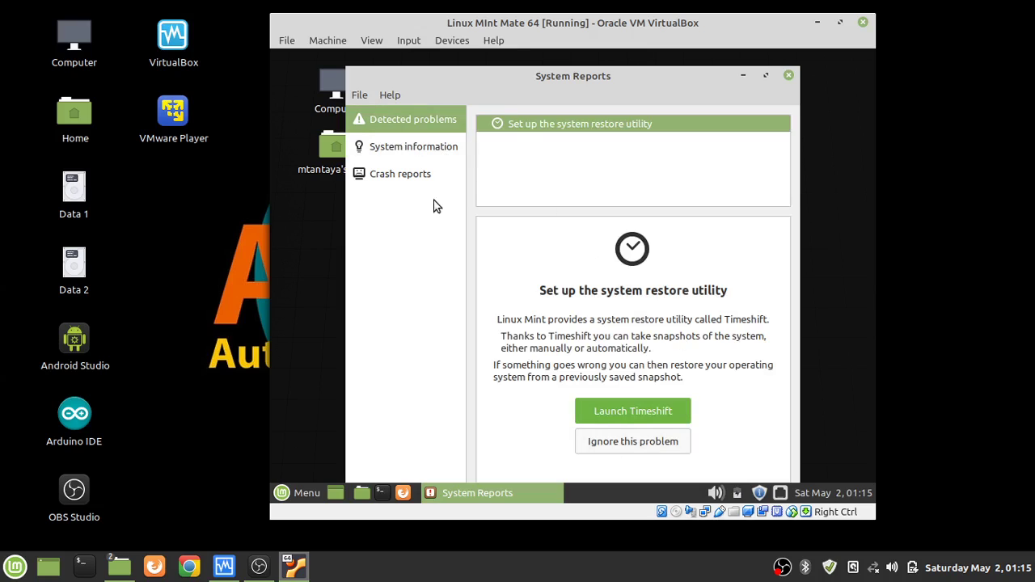
{"action": "left_click", "coordinate": [633, 444]}
{"action": "left_click", "coordinate": [657, 344]}
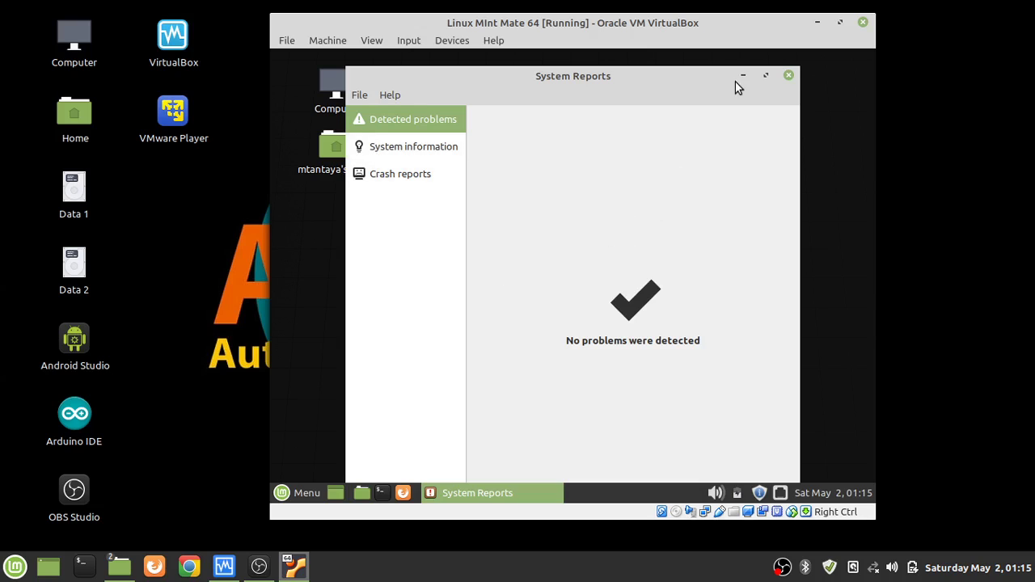
{"action": "left_click", "coordinate": [789, 77]}
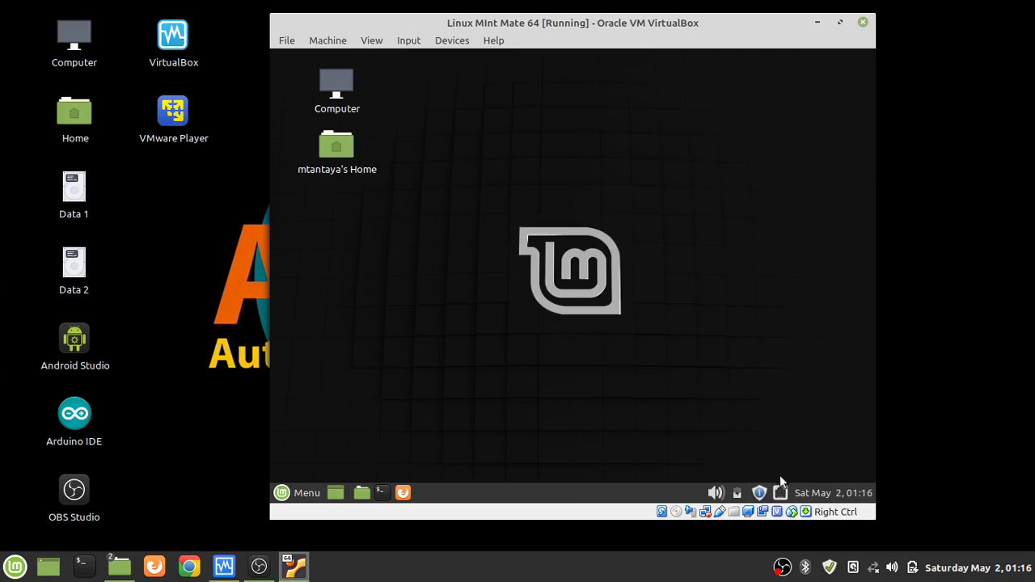
Open the Update Manager, accept its welcome page, decline switching to a local mirror, and close it
{"action": "left_click", "coordinate": [759, 493]}
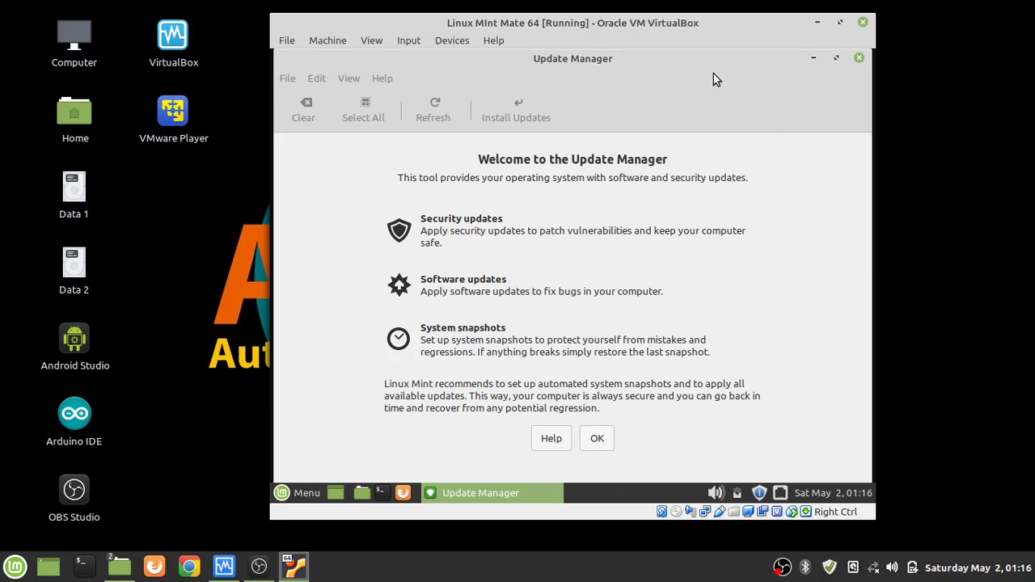
{"action": "left_click", "coordinate": [607, 442]}
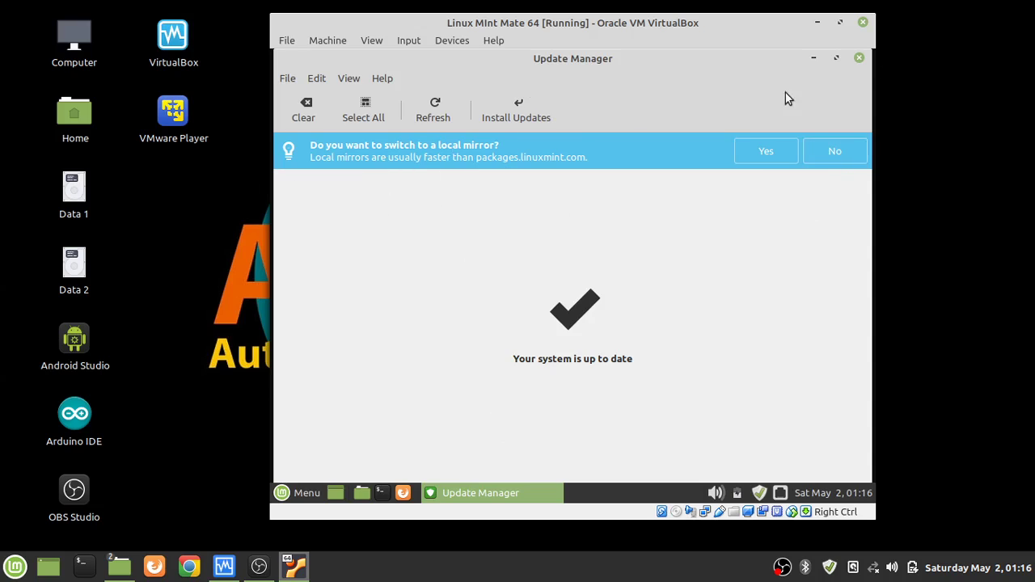
{"action": "left_click", "coordinate": [835, 151]}
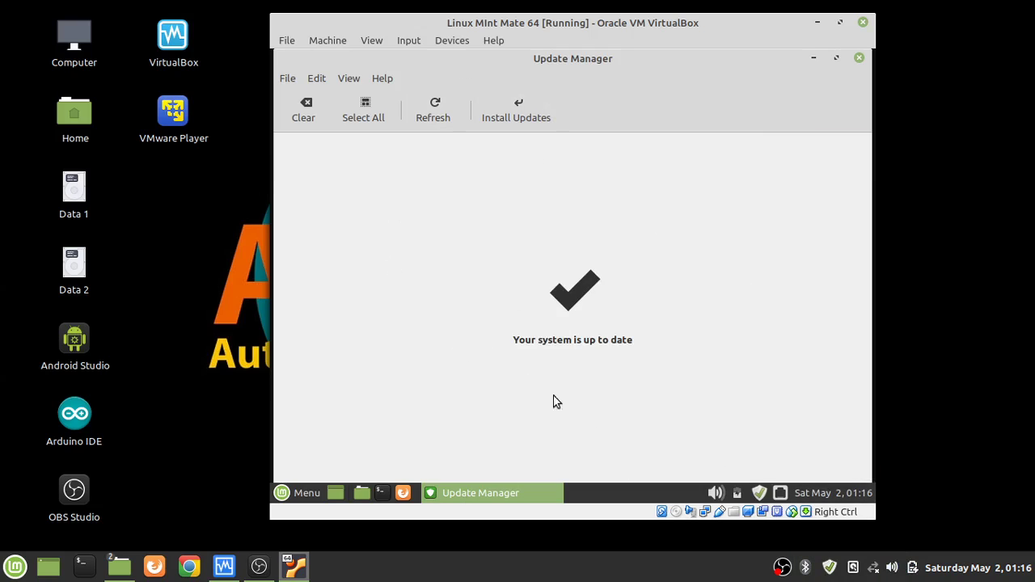
{"action": "left_click", "coordinate": [859, 58]}
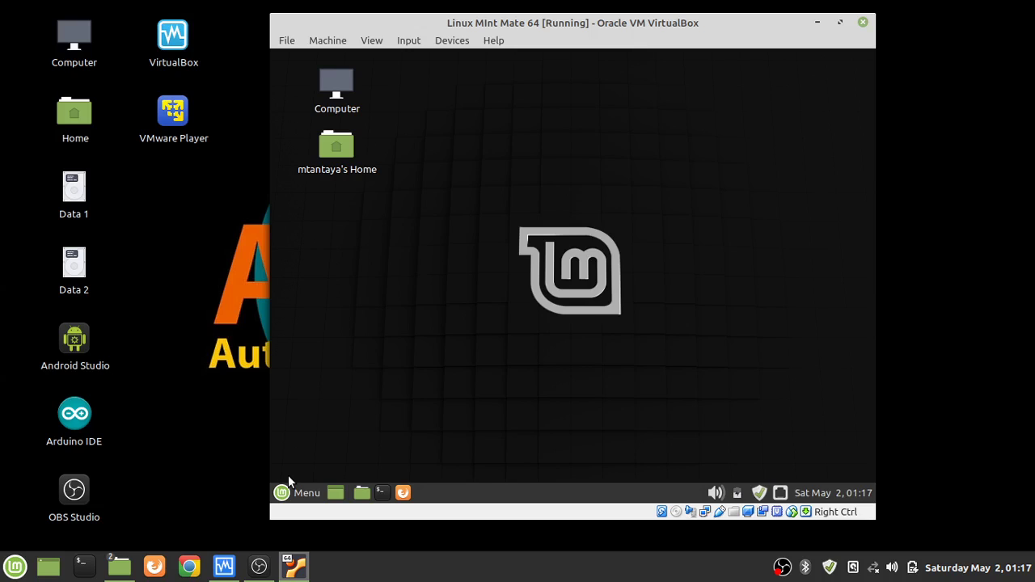
{"action": "left_click", "coordinate": [381, 493]}
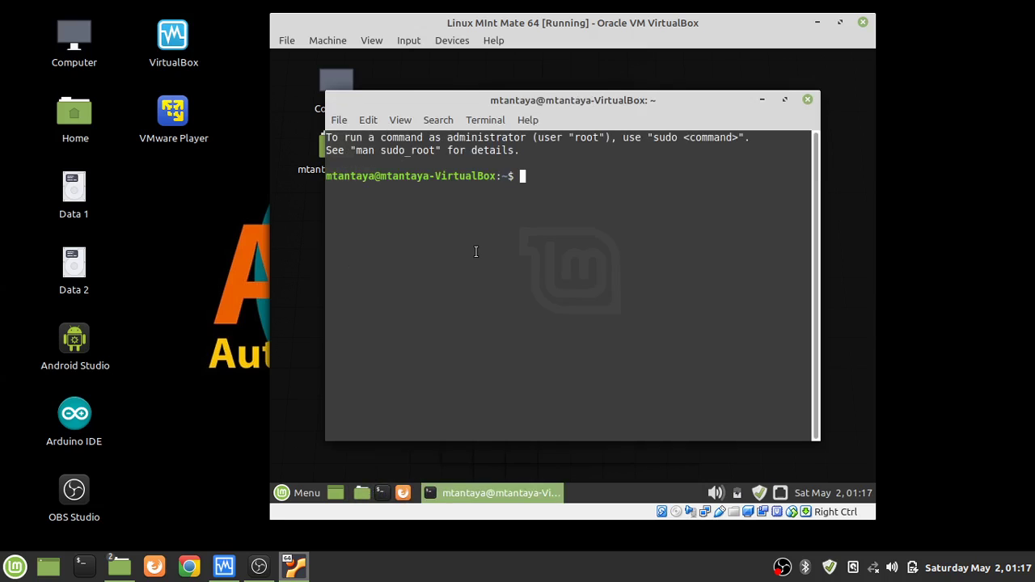
{"action": "type", "text": "sudo"}
{"action": "key", "text": "BackSpace"}
{"action": "key", "text": "BackSpace"}
{"action": "key", "text": "BackSpace"}
{"action": "key", "text": "BackSpace"}
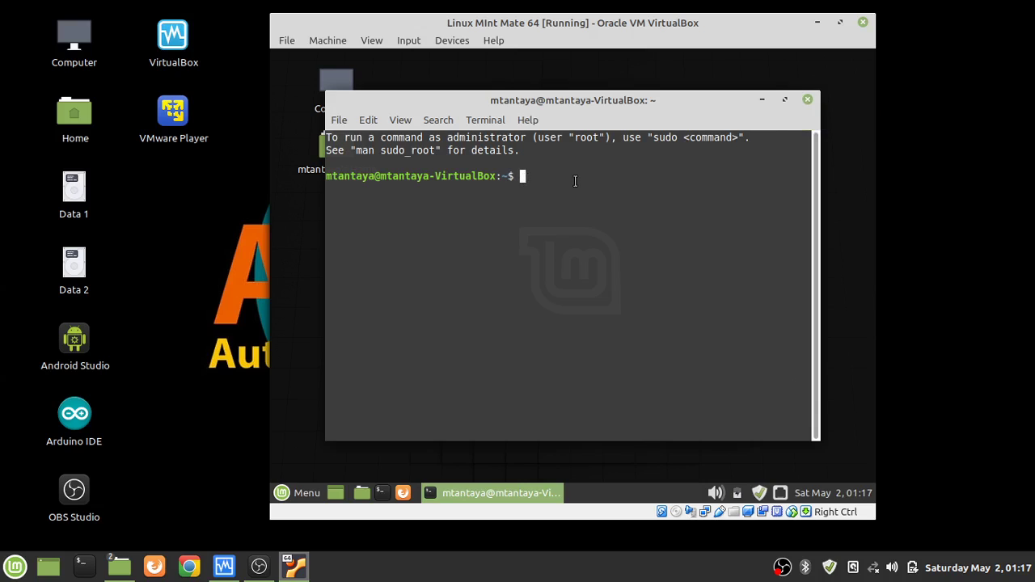
{"action": "left_click", "coordinate": [809, 100]}
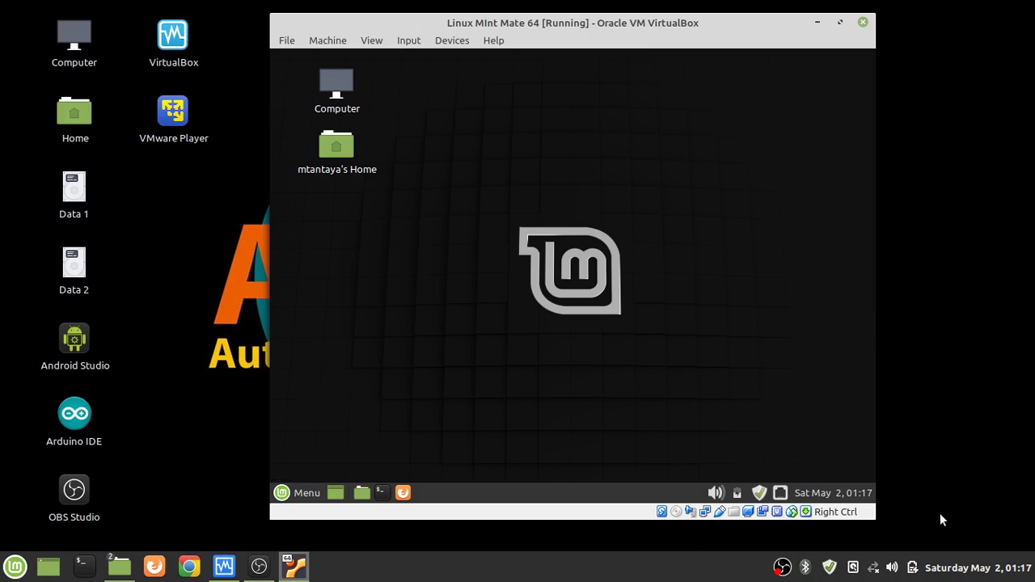
Open the Software Manager inside the virtual machine
{"action": "left_click", "coordinate": [873, 568]}
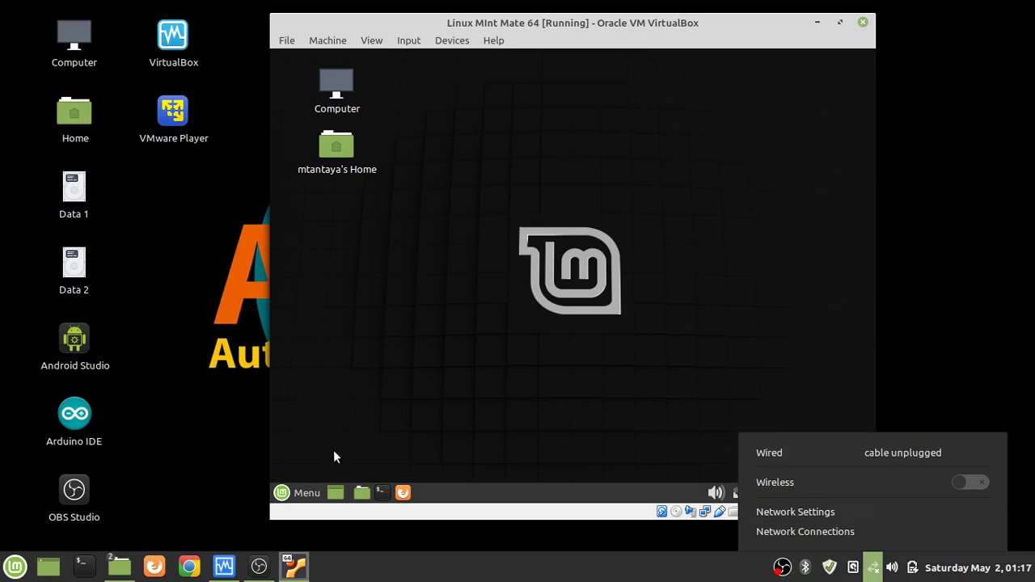
{"action": "left_click", "coordinate": [282, 495]}
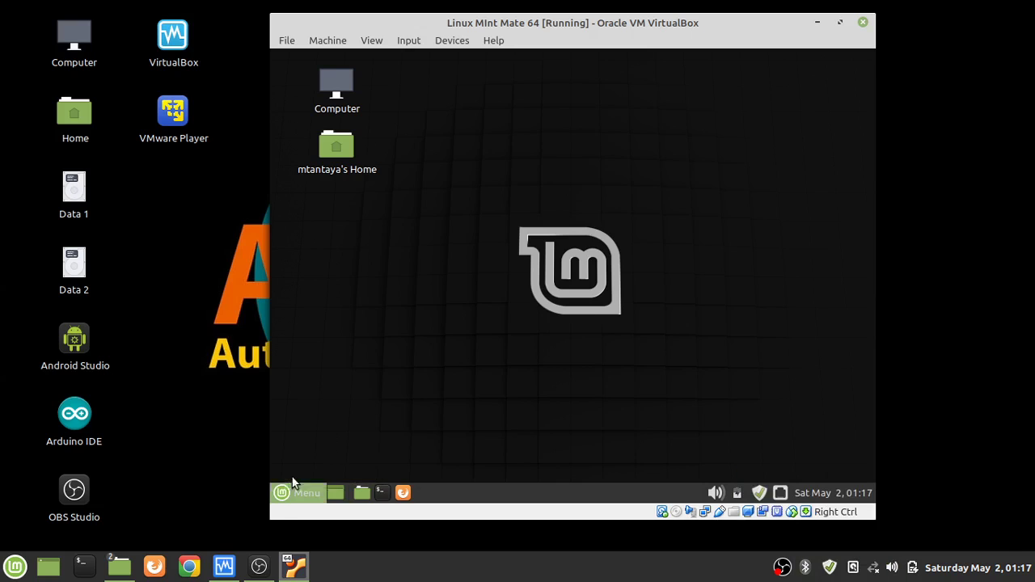
{"action": "left_click", "coordinate": [291, 489]}
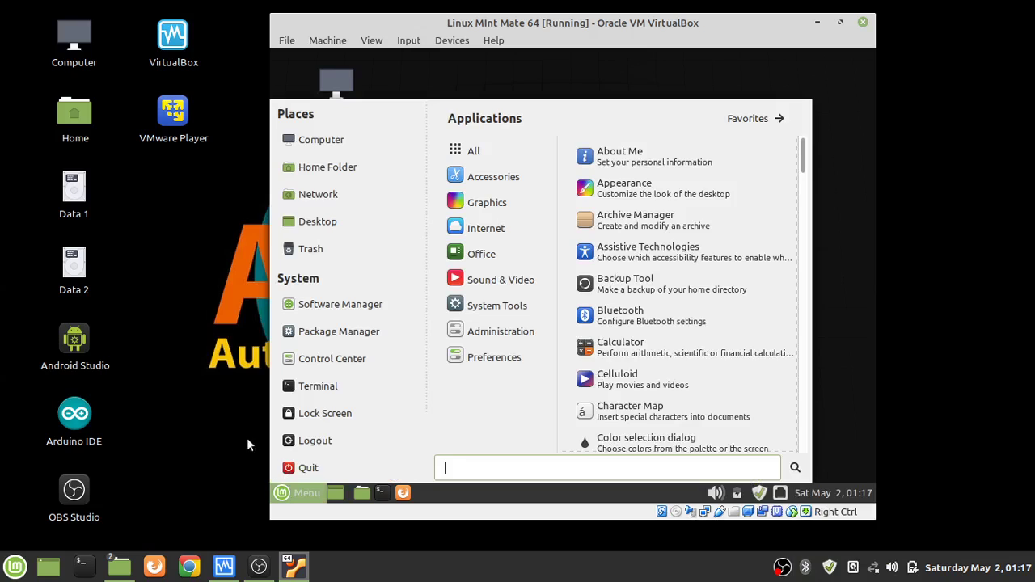
{"action": "left_click", "coordinate": [341, 307]}
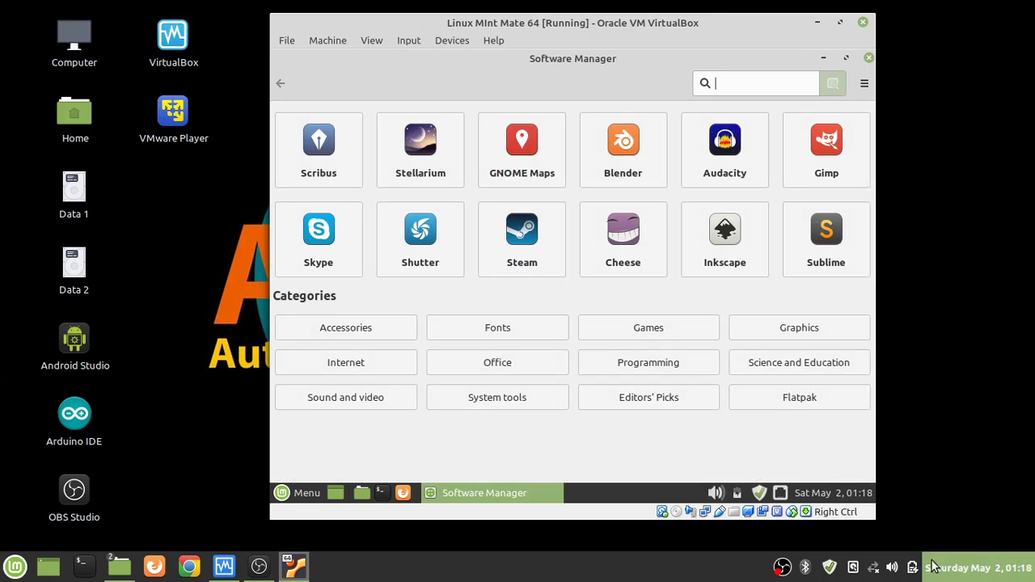
Turn on wireless networking on the host system
{"action": "left_click", "coordinate": [874, 568]}
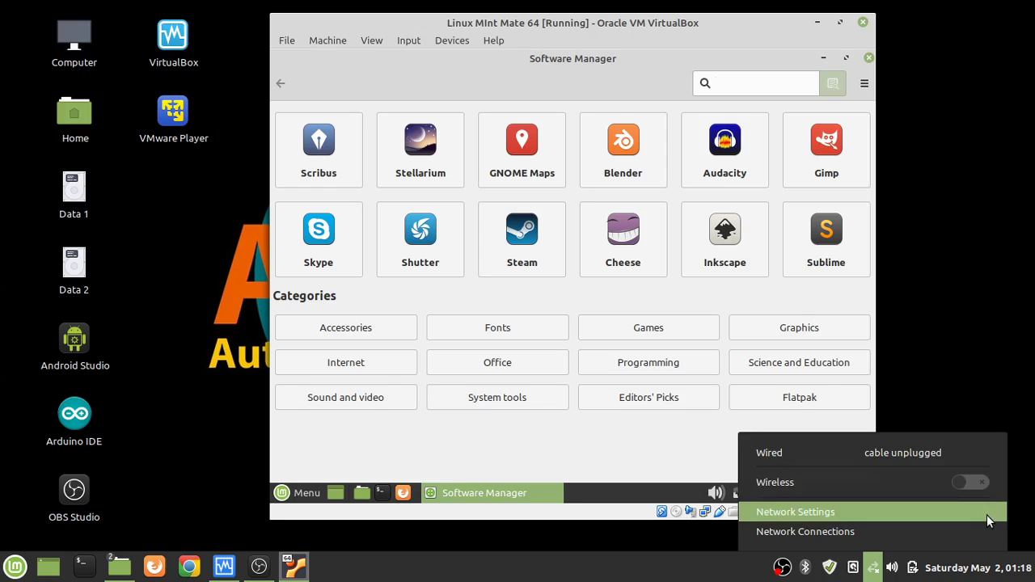
{"action": "left_click", "coordinate": [961, 483]}
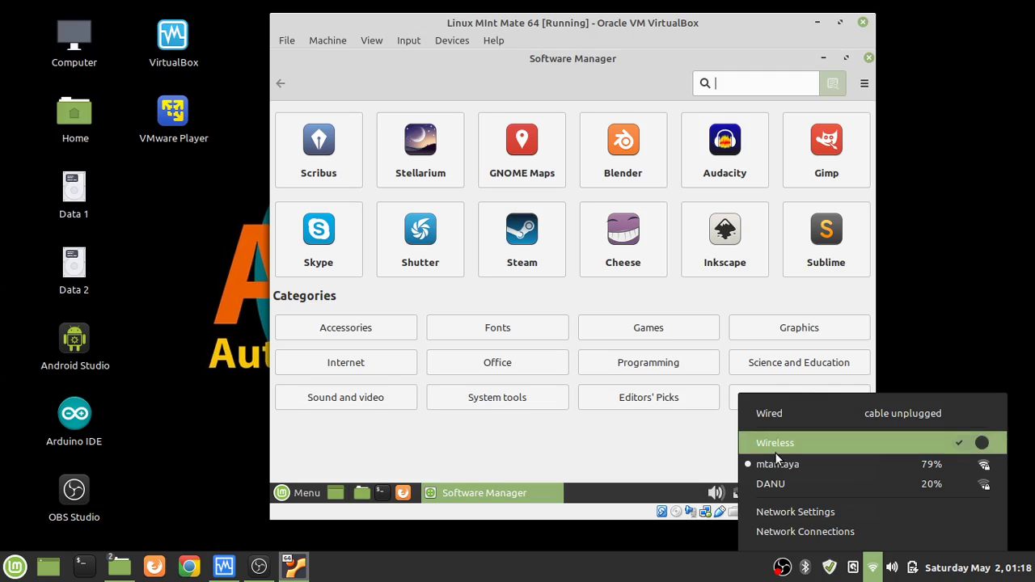
{"action": "left_click", "coordinate": [644, 453]}
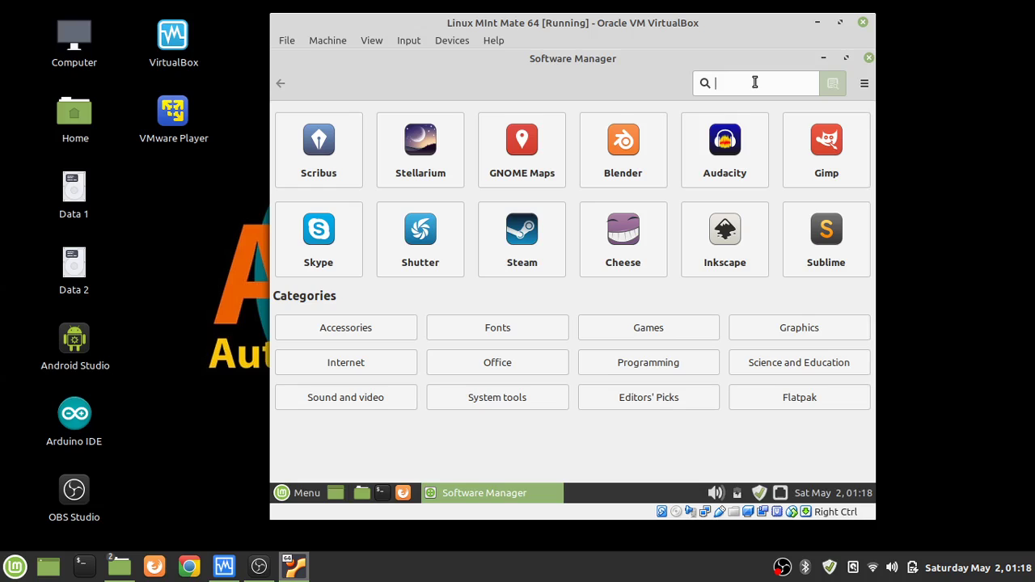
Search the Software Manager for "chrome" and for "android studio"
{"action": "type", "text": "chrome"}
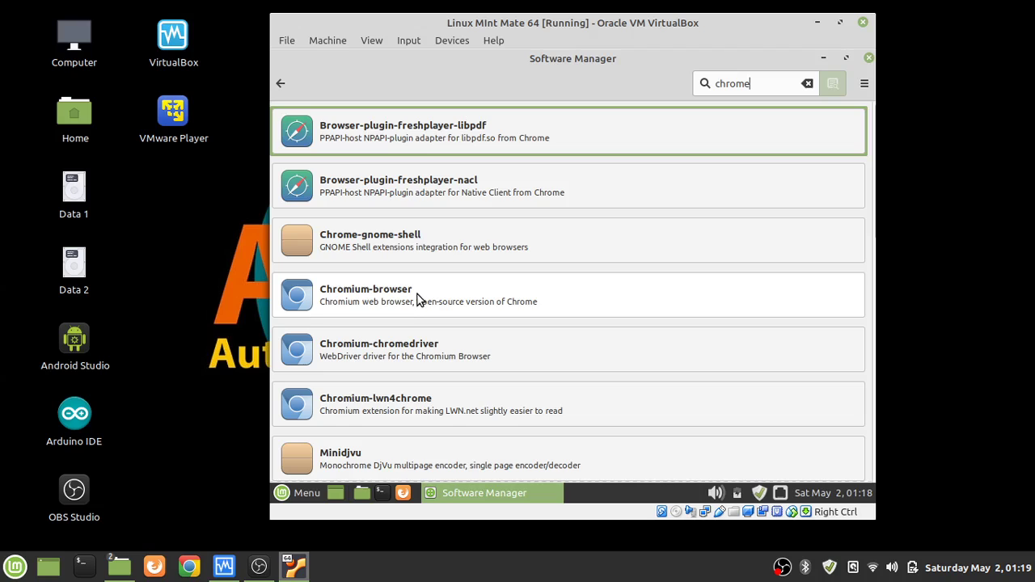
{"action": "left_click", "coordinate": [806, 84]}
{"action": "type", "text": "andr"}
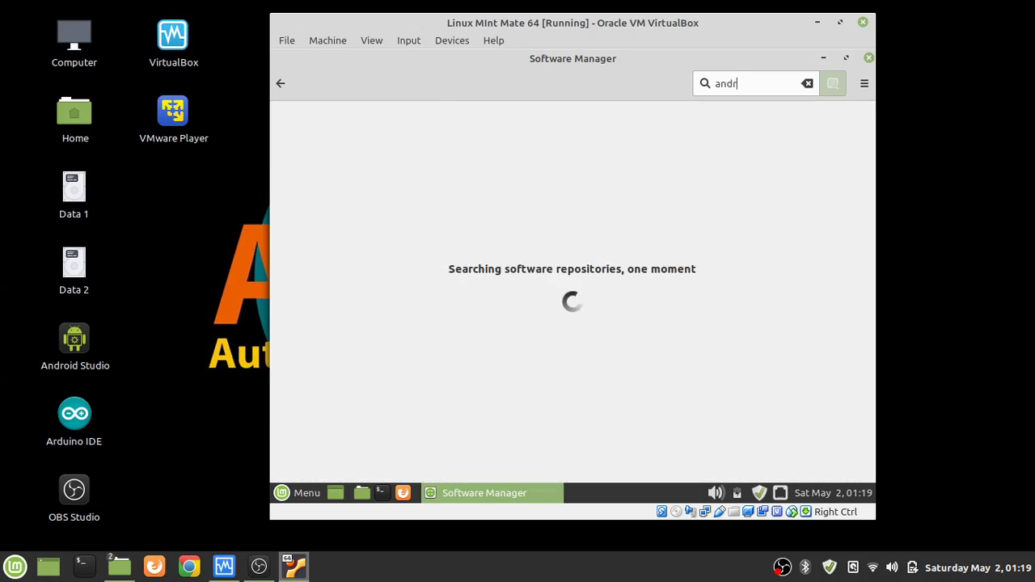
{"action": "type", "text": "oid studio"}
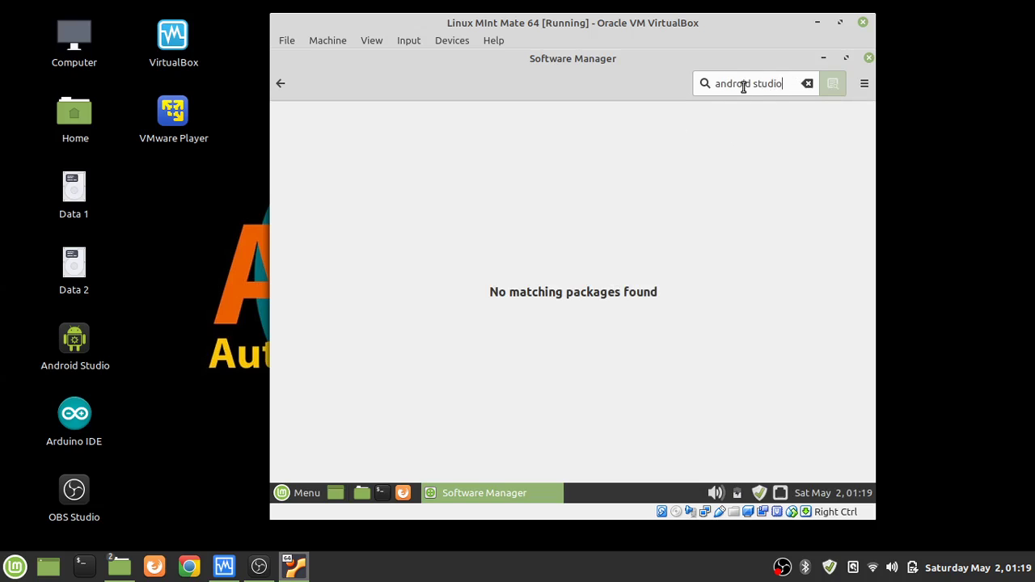
{"action": "key", "text": "Return"}
Replace the Software Manager search with "virtualbox"
{"action": "left_click_drag", "start_coordinate": [791, 84], "coordinate": [678, 81]}
{"action": "type", "text": "virtua"}
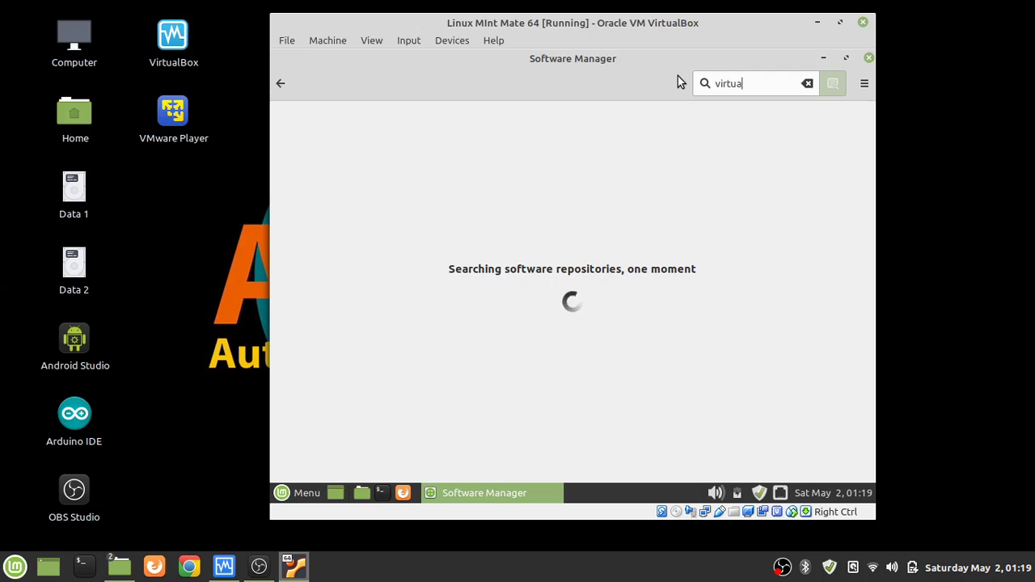
{"action": "type", "text": "lbox"}
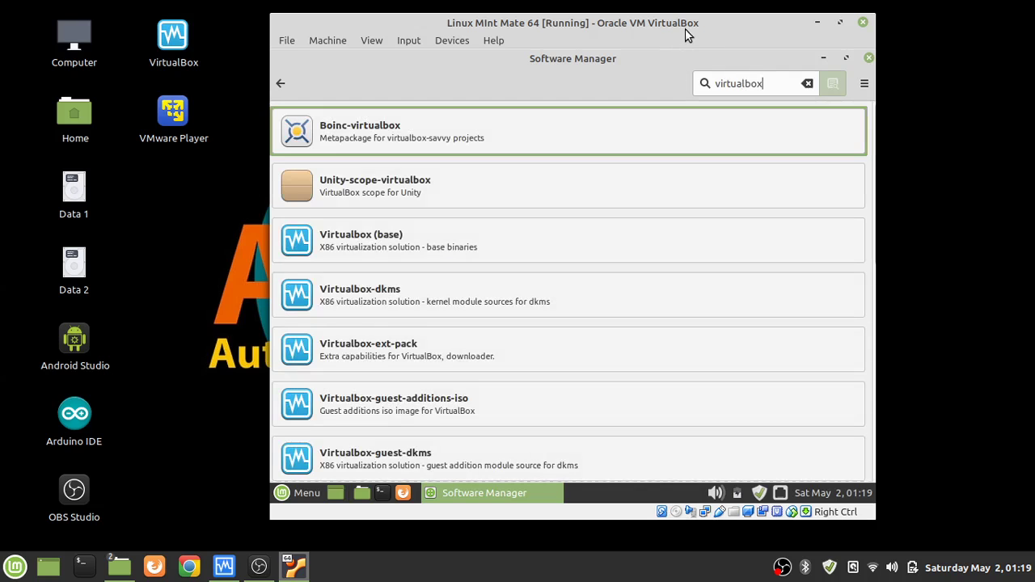
View the details of the Virtualbox (base) package, and close the Software Manager
{"action": "left_click", "coordinate": [364, 254]}
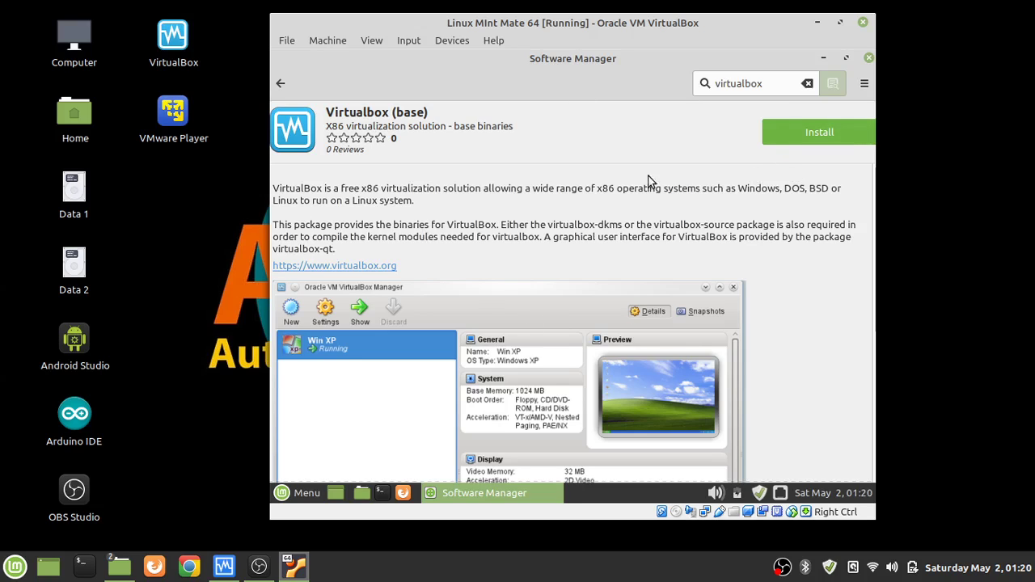
{"action": "left_click", "coordinate": [868, 58]}
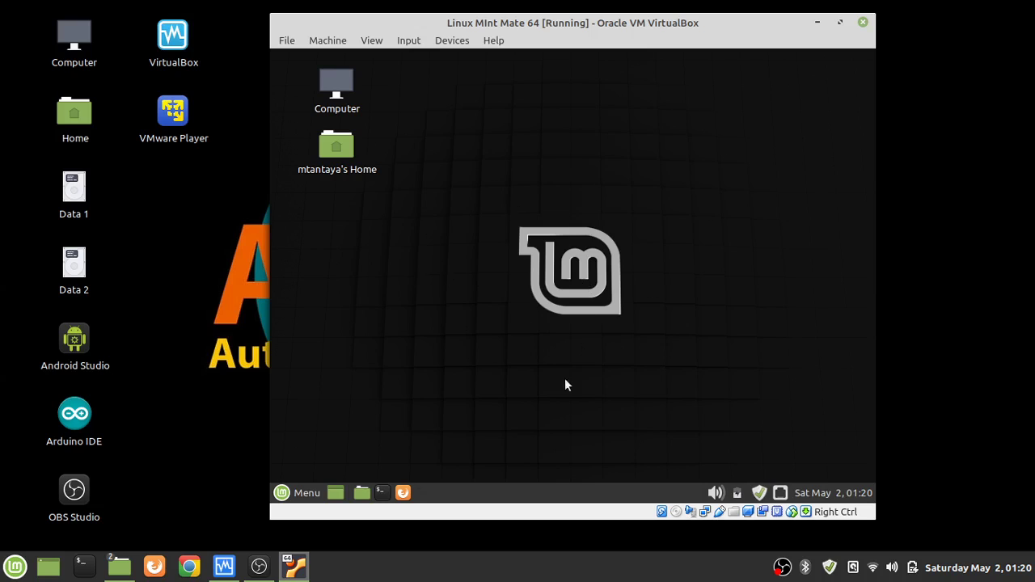
Open the virtual machine's desktop background preferences, and launch Firefox with the preferences window minimized
{"action": "right_click", "coordinate": [525, 203]}
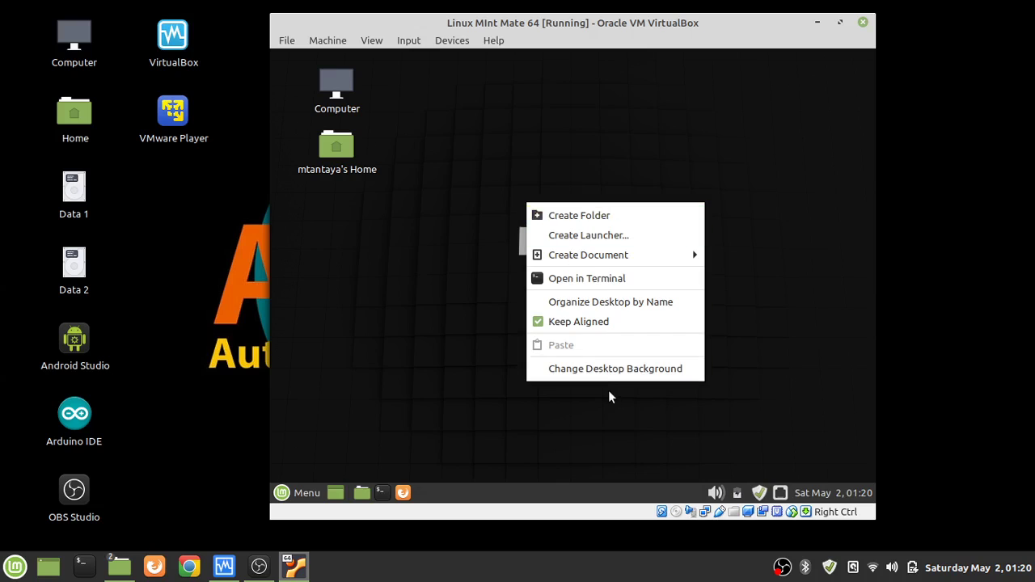
{"action": "left_click", "coordinate": [606, 369]}
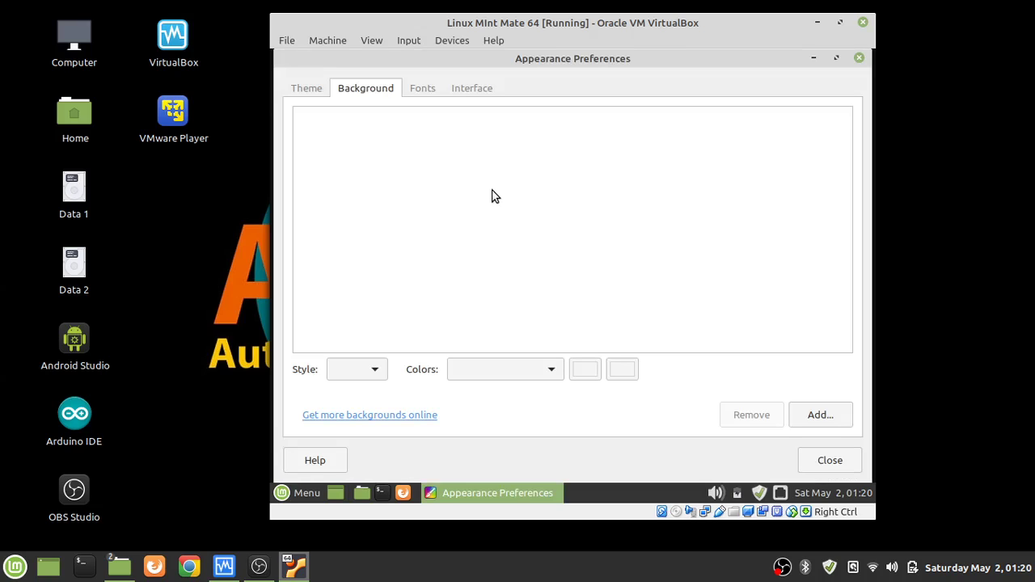
{"action": "left_click", "coordinate": [402, 493]}
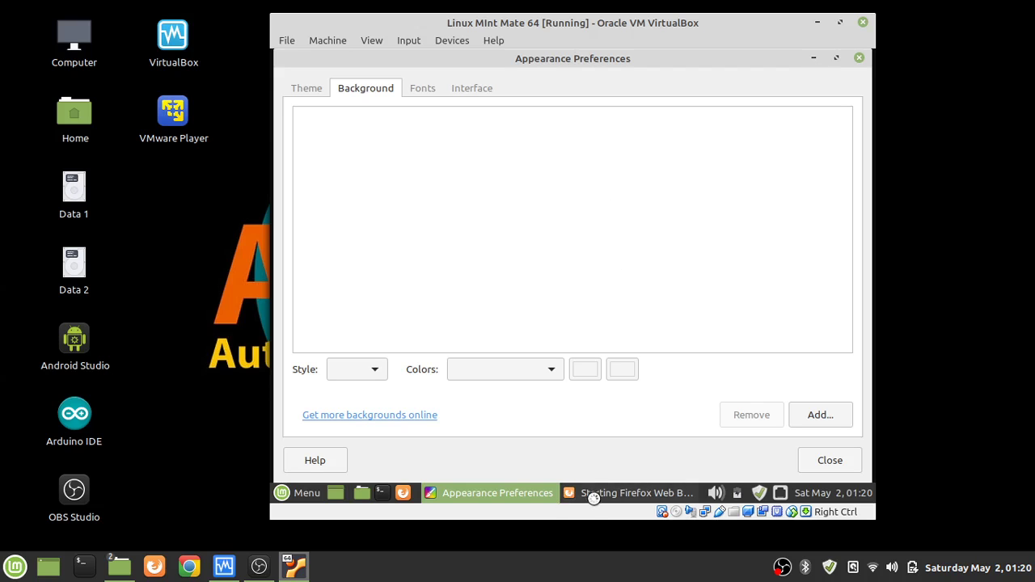
{"action": "left_click", "coordinate": [510, 493]}
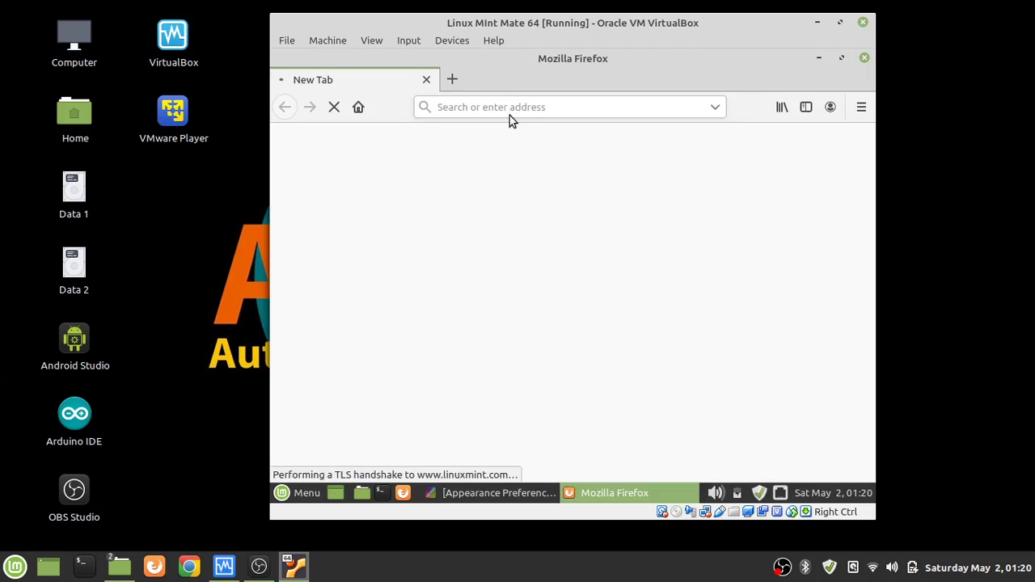
{"action": "left_click", "coordinate": [510, 109]}
{"action": "type", "text": "g"}
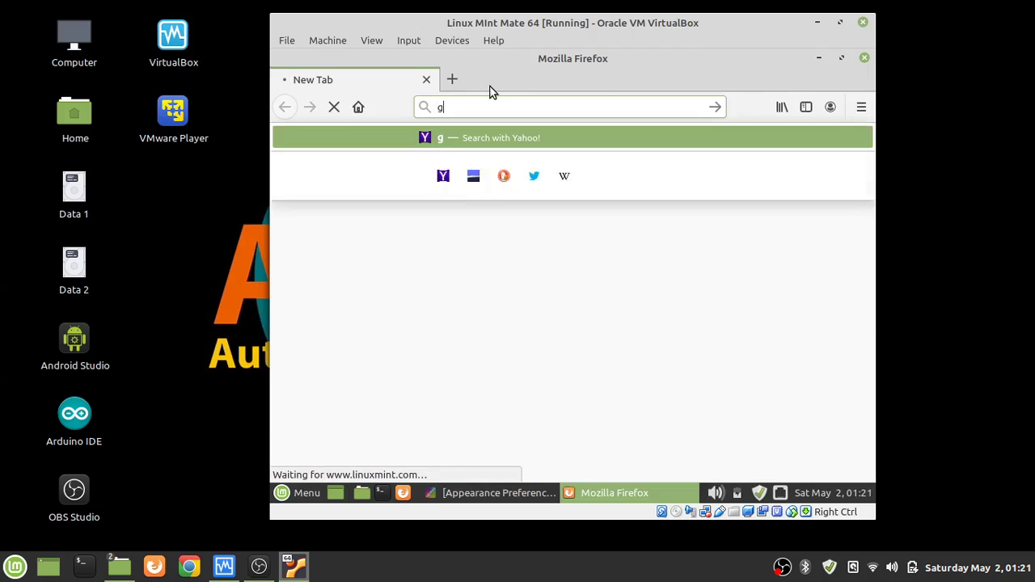
{"action": "type", "text": "oogle"}
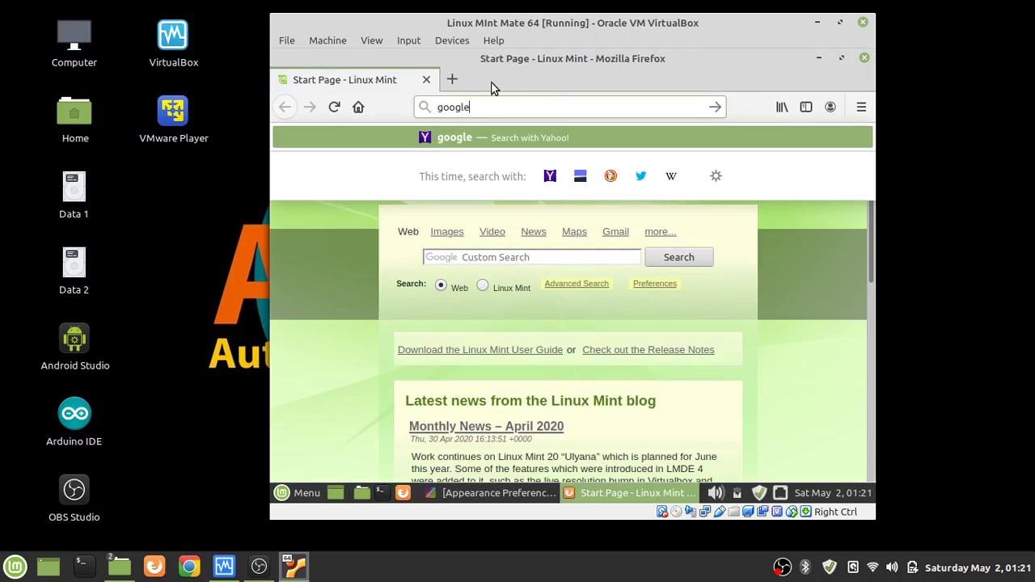
{"action": "key", "text": "ctrl+a"}
{"action": "left_click", "coordinate": [490, 104]}
{"action": "left_click", "coordinate": [441, 107]}
{"action": "type", "text": "www."}
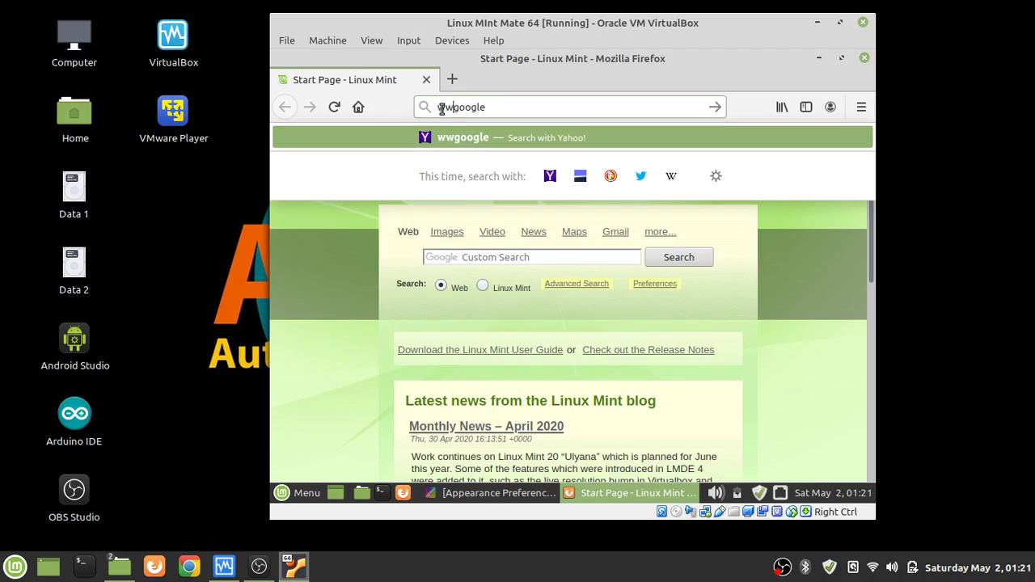
{"action": "key", "text": "Right"}
{"action": "key", "text": "Right"}
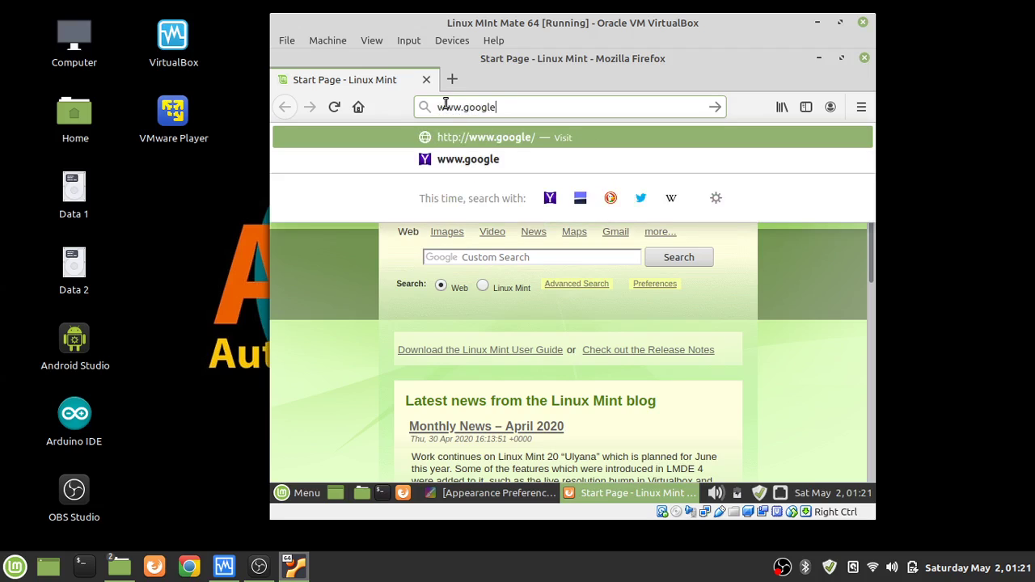
{"action": "type", "text": "com"}
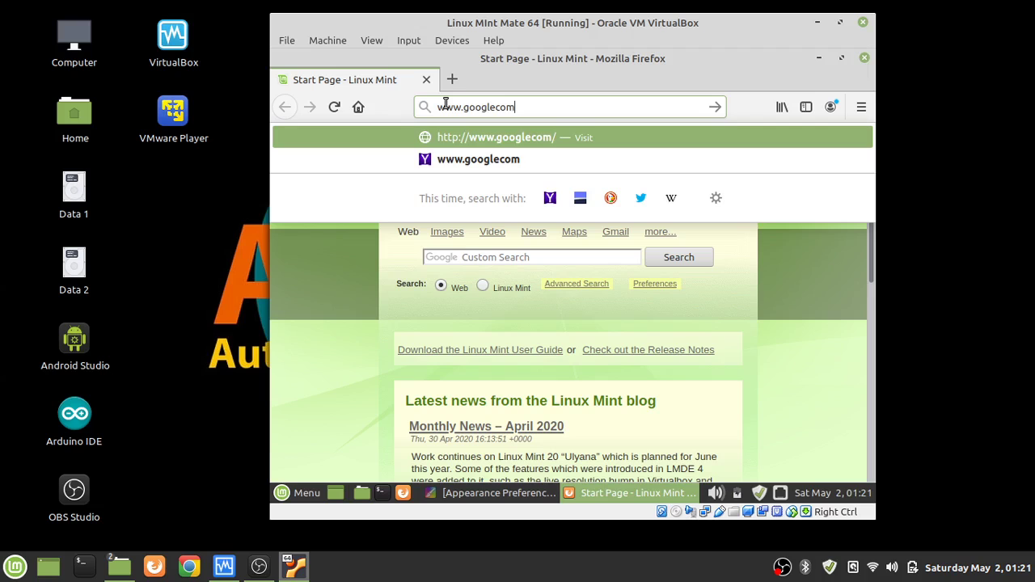
{"action": "key", "text": "Return"}
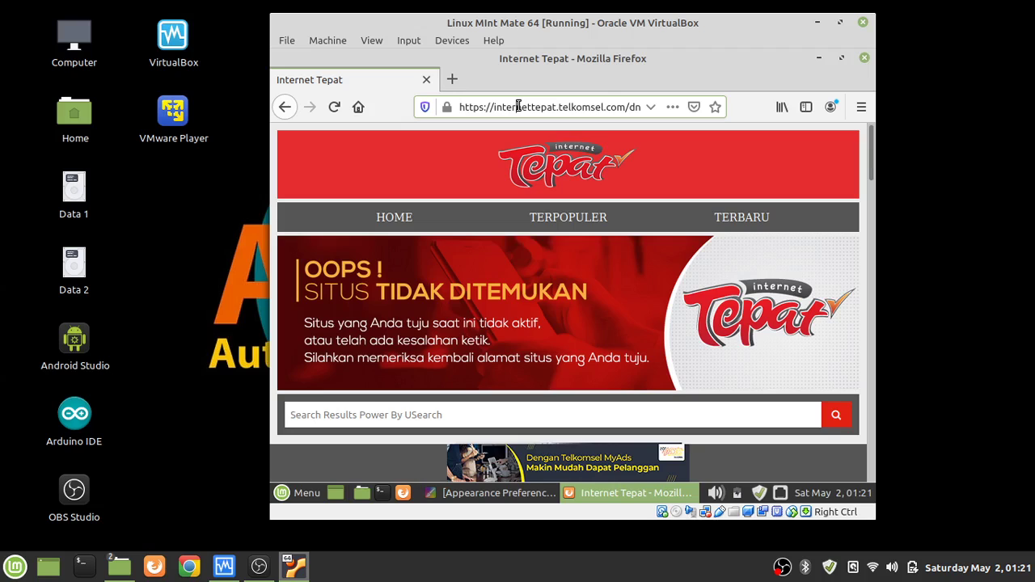
{"action": "left_click", "coordinate": [519, 106]}
{"action": "type", "text": "w"}
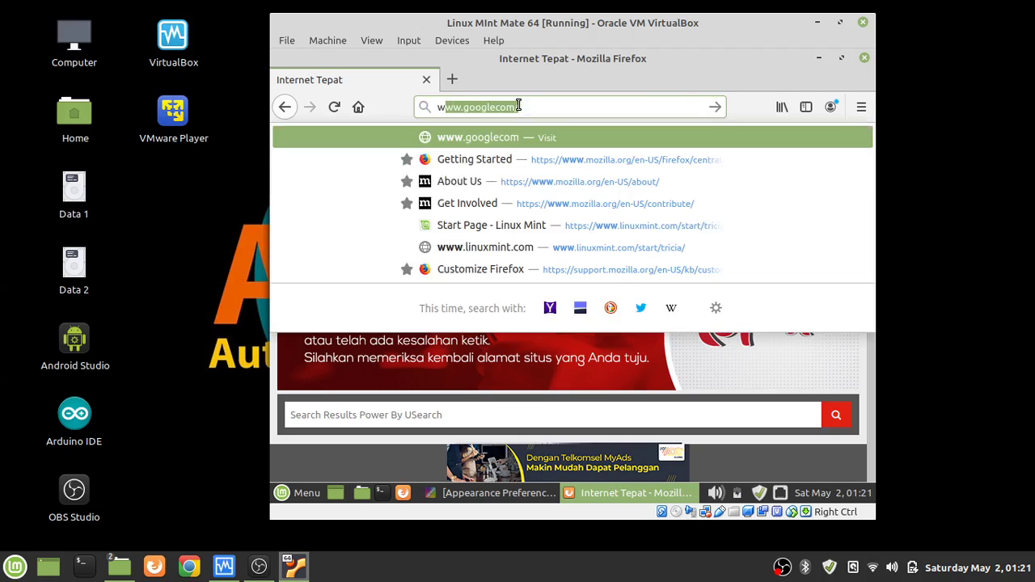
{"action": "type", "text": "ww.go"}
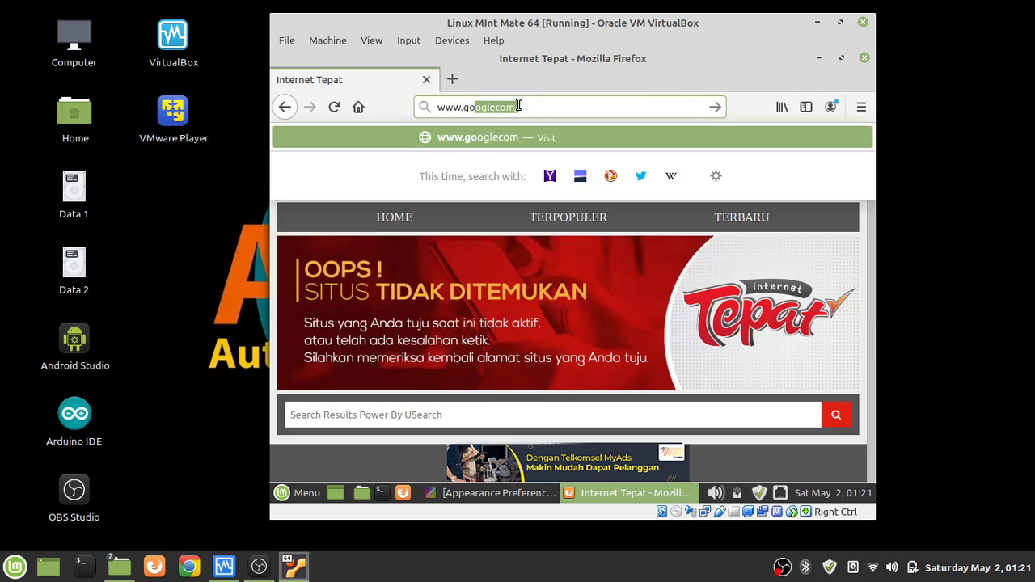
{"action": "type", "text": "ogle.com"}
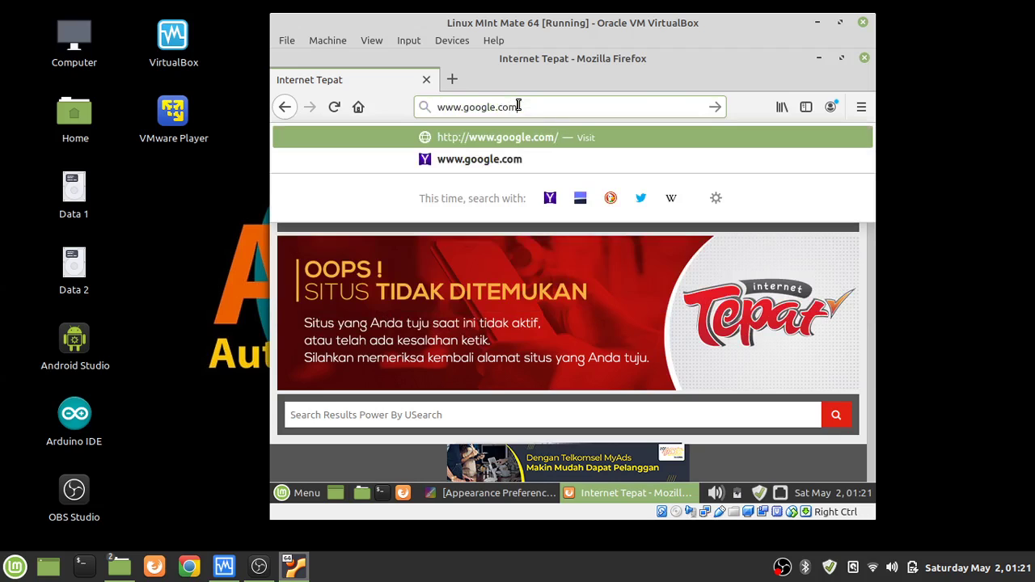
{"action": "key", "text": "Return"}
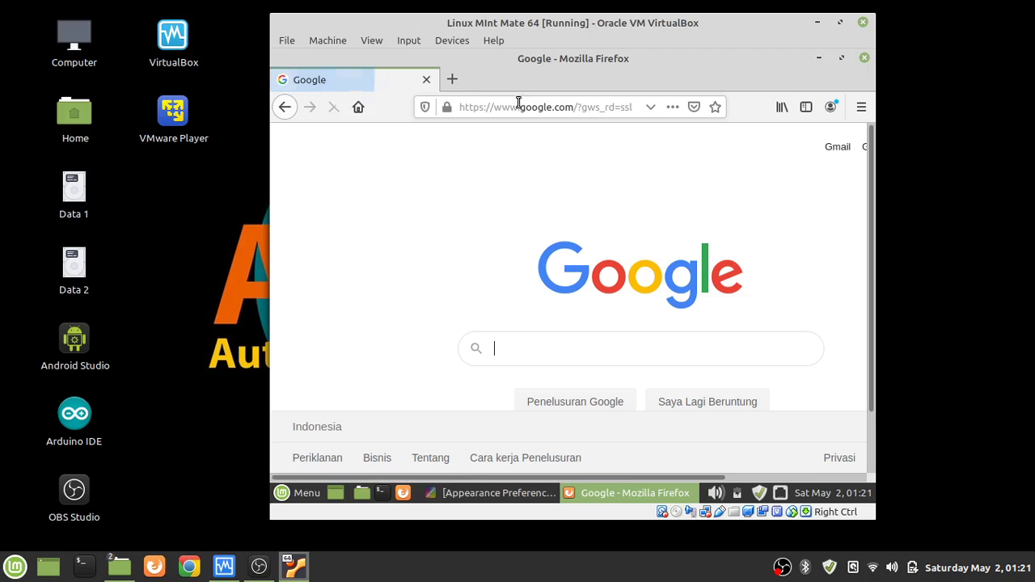
Search Google for "pemandangan" and show the image results
{"action": "left_click", "coordinate": [632, 347]}
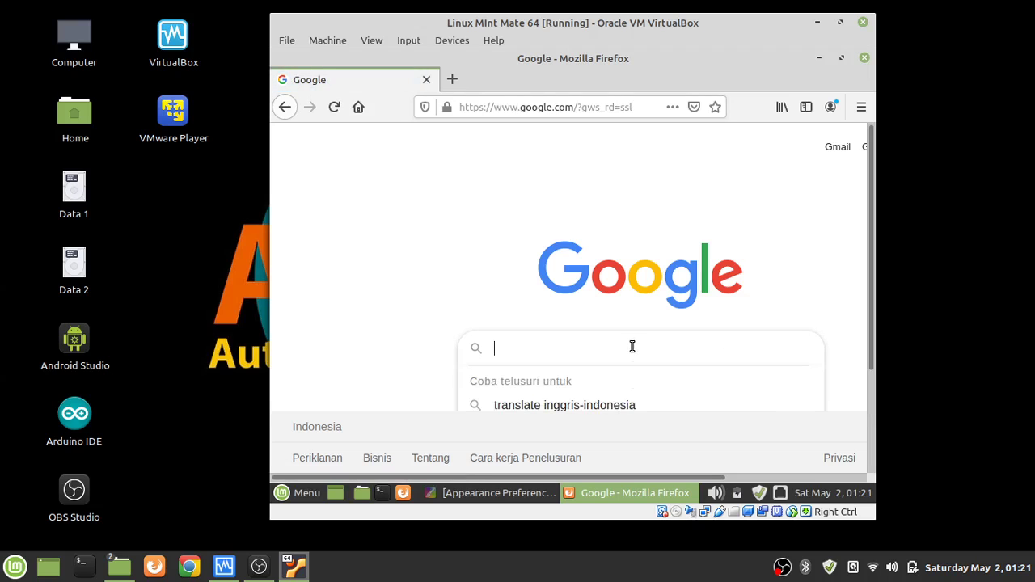
{"action": "type", "text": "pemandangan"}
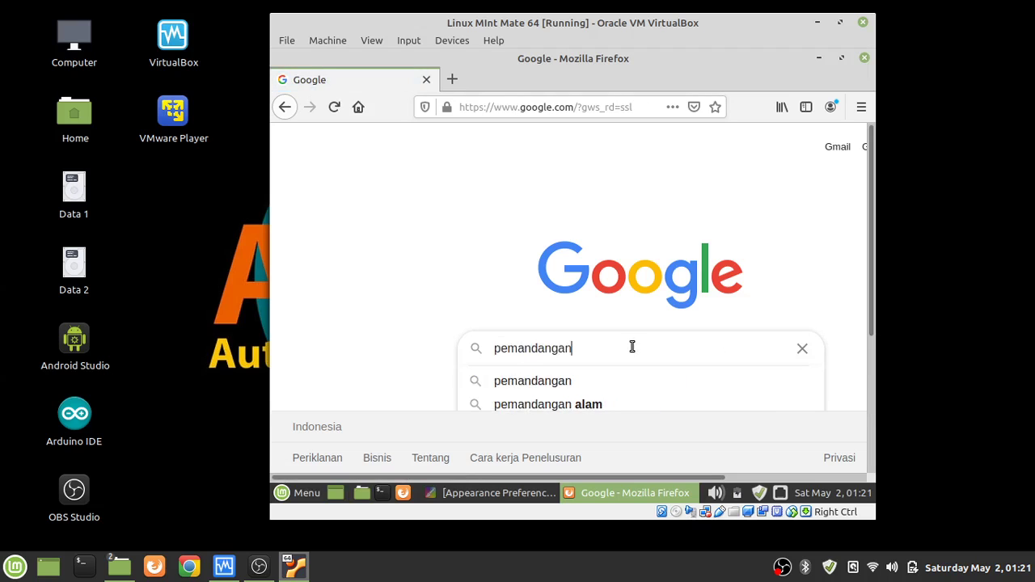
{"action": "key", "text": "Return"}
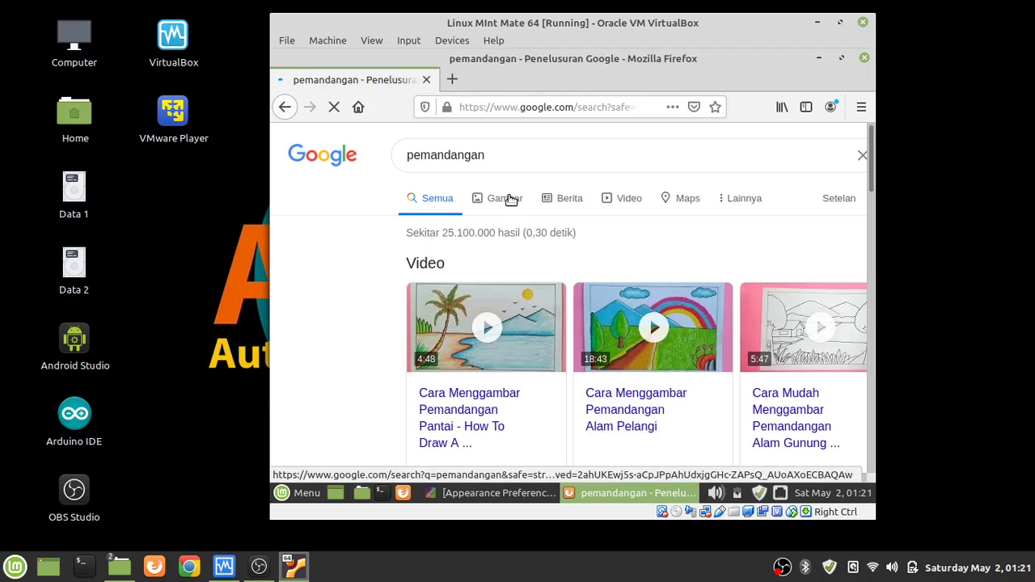
{"action": "left_click", "coordinate": [508, 200]}
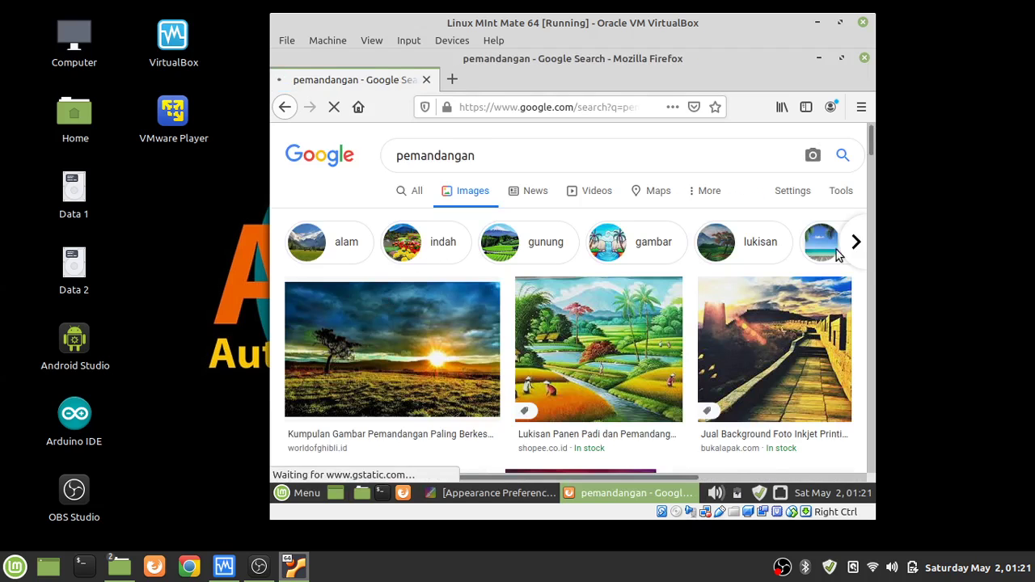
Filter the image results to the Large size
{"action": "left_click", "coordinate": [700, 191]}
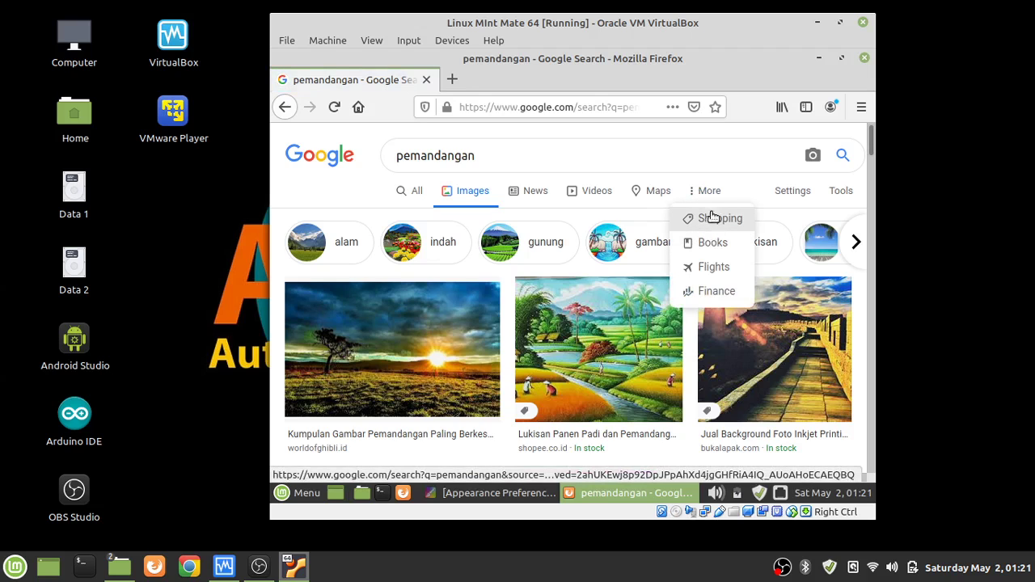
{"action": "left_click", "coordinate": [794, 193]}
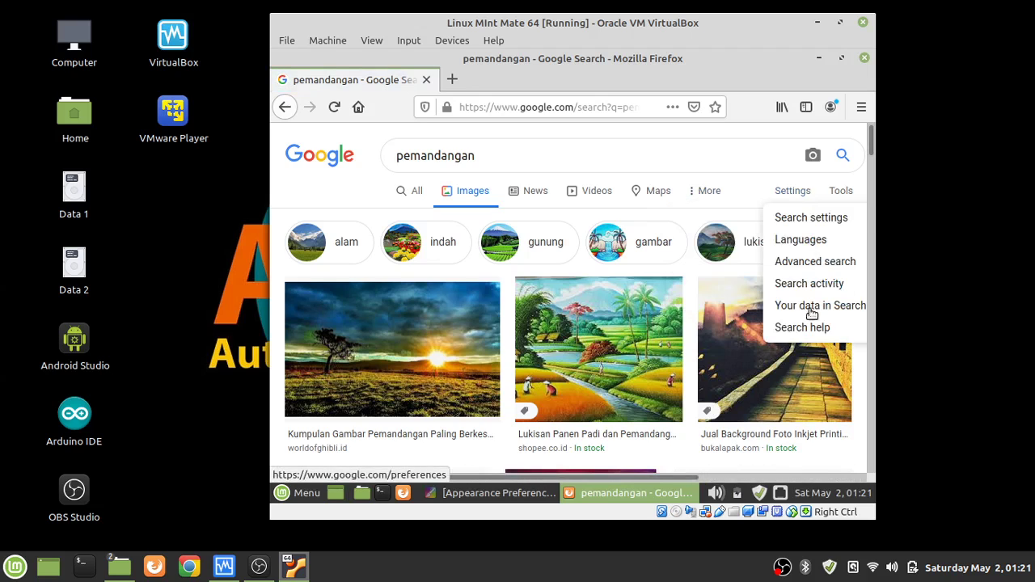
{"action": "left_click", "coordinate": [842, 191]}
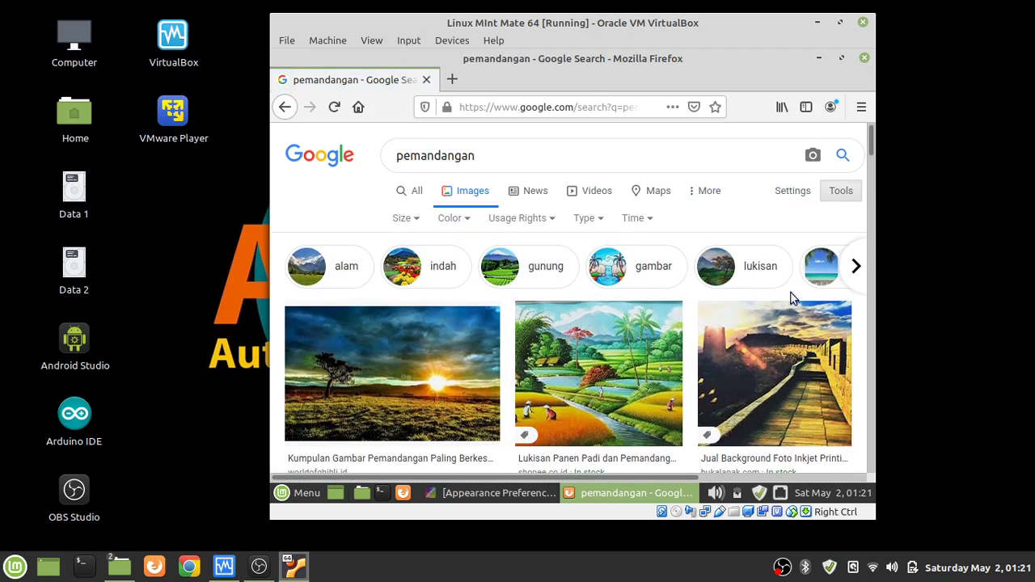
{"action": "left_click", "coordinate": [405, 218]}
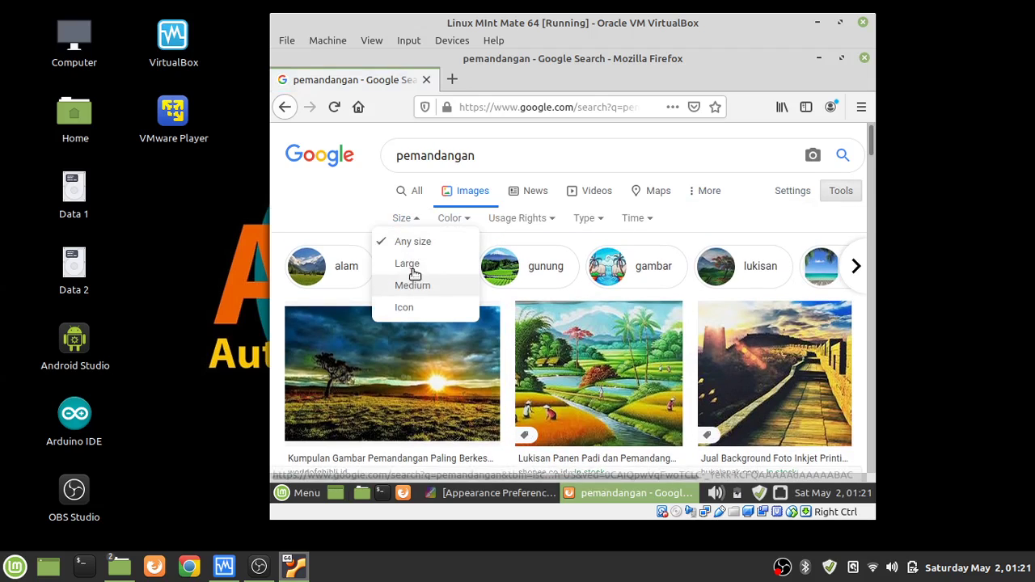
{"action": "left_click", "coordinate": [415, 267]}
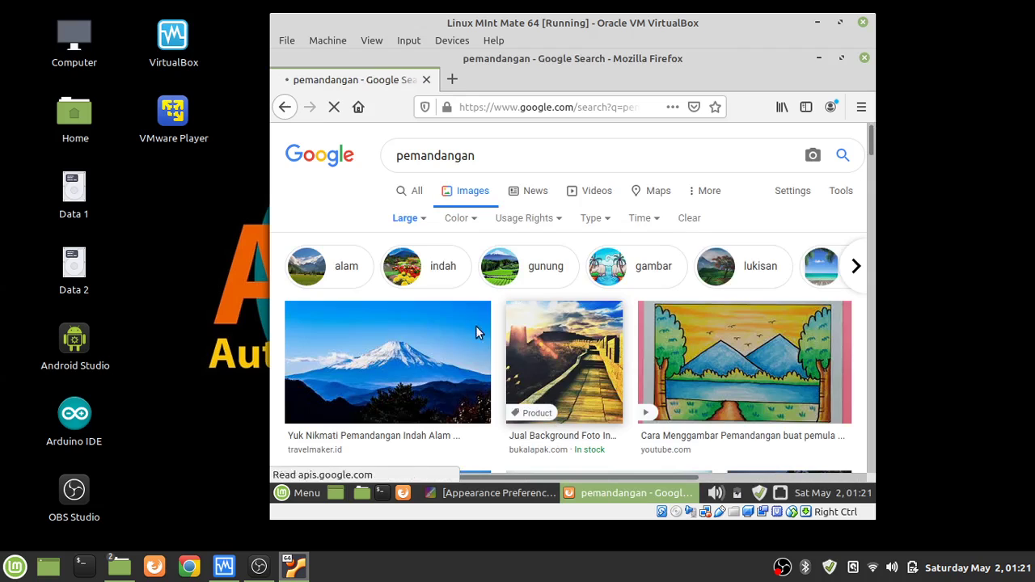
Save the first result, the snow-capped mountain under a blue sky, as index.jpeg in the Pictures folder
{"action": "right_click", "coordinate": [388, 372]}
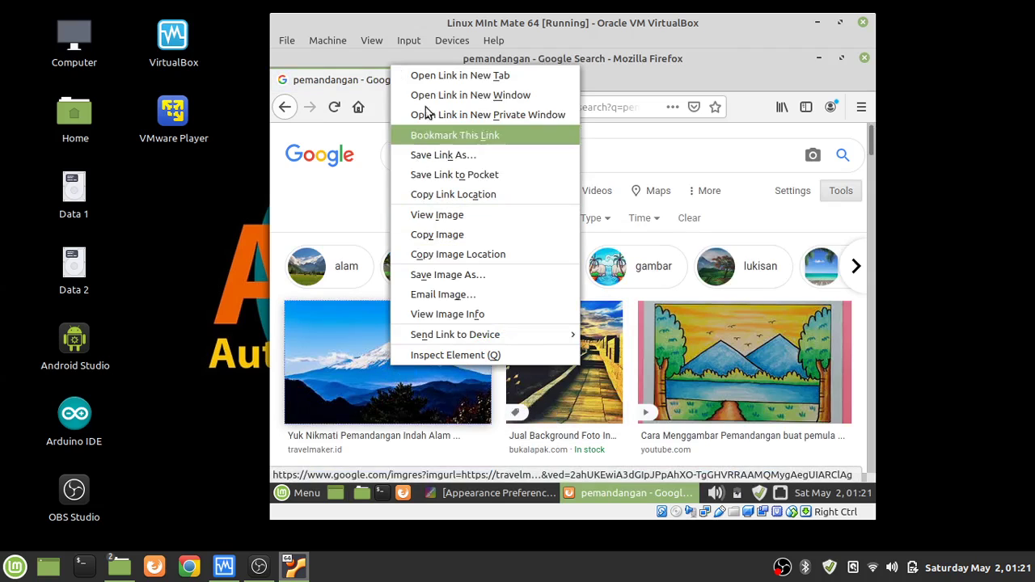
{"action": "left_click", "coordinate": [451, 275]}
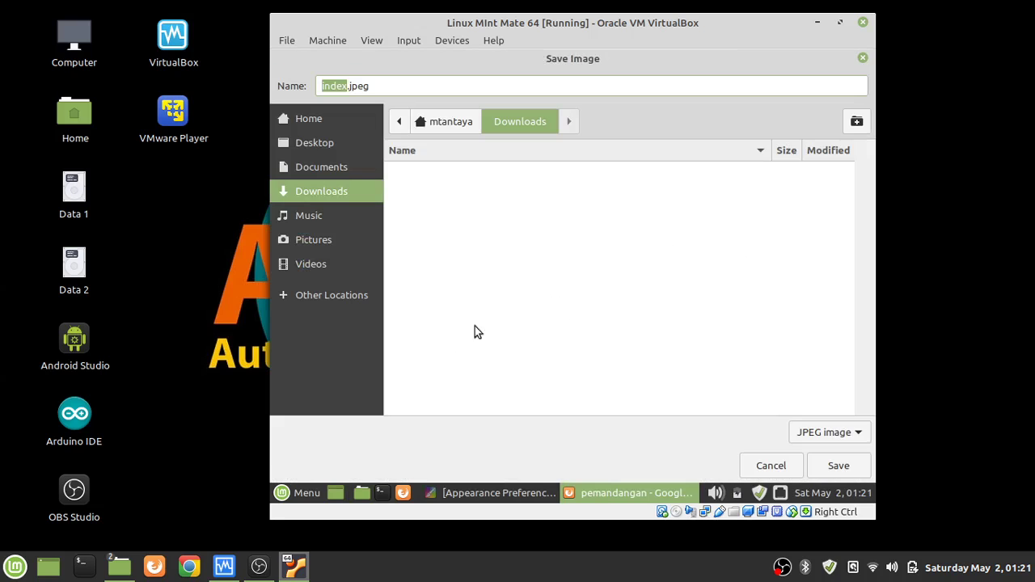
{"action": "left_click", "coordinate": [326, 239]}
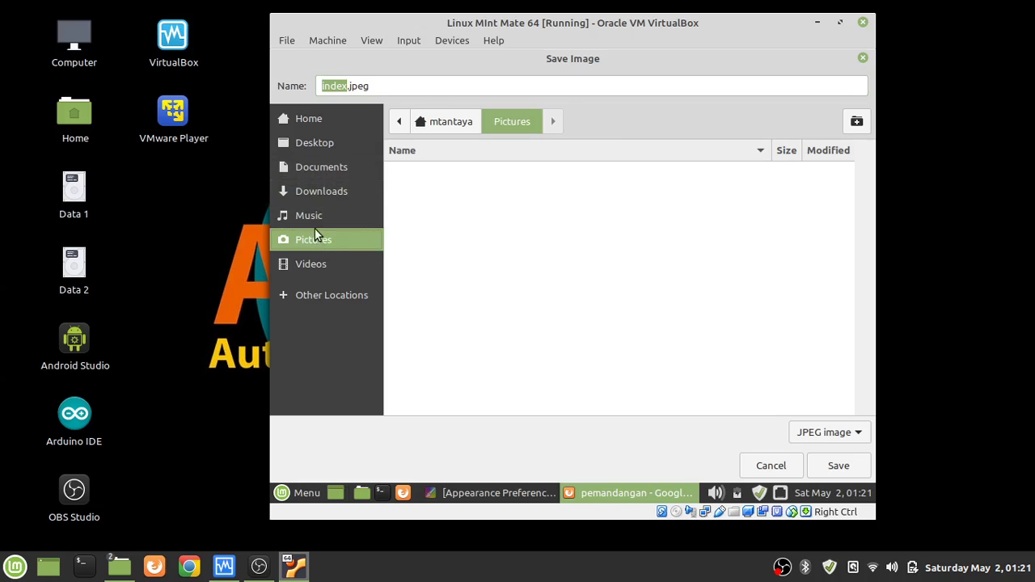
{"action": "left_click", "coordinate": [846, 473]}
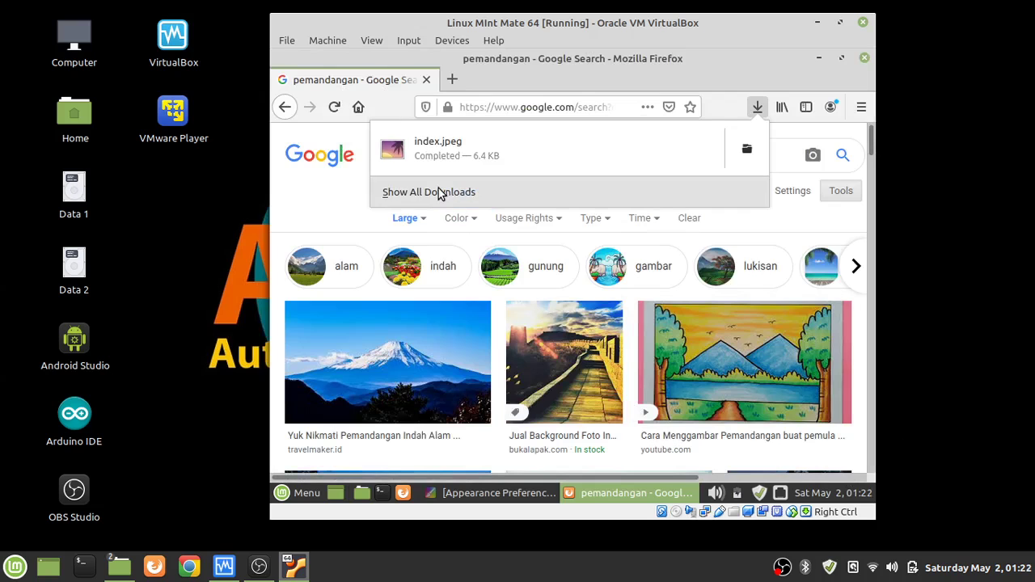
{"action": "left_click", "coordinate": [818, 23]}
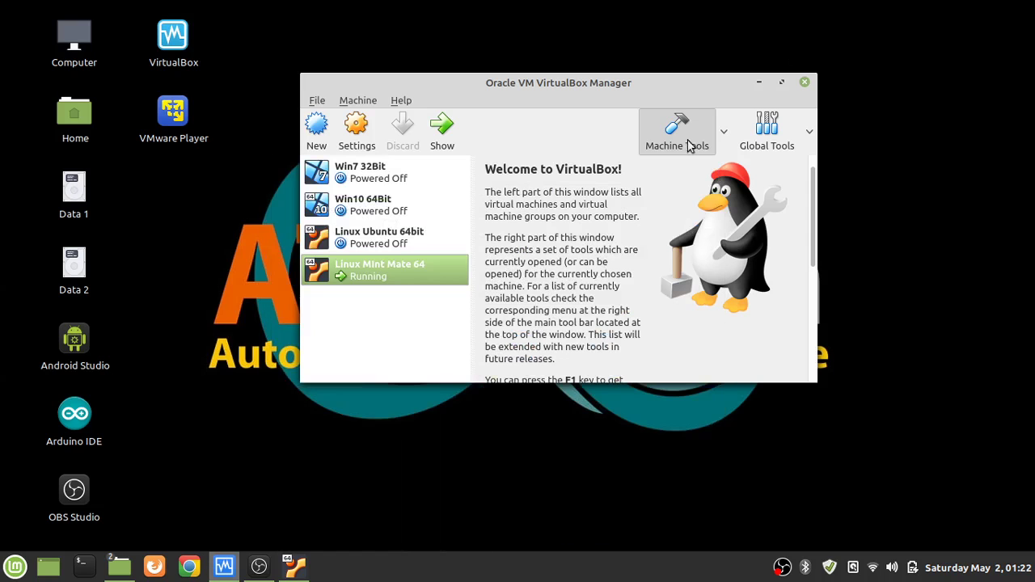
{"action": "left_click", "coordinate": [113, 571]}
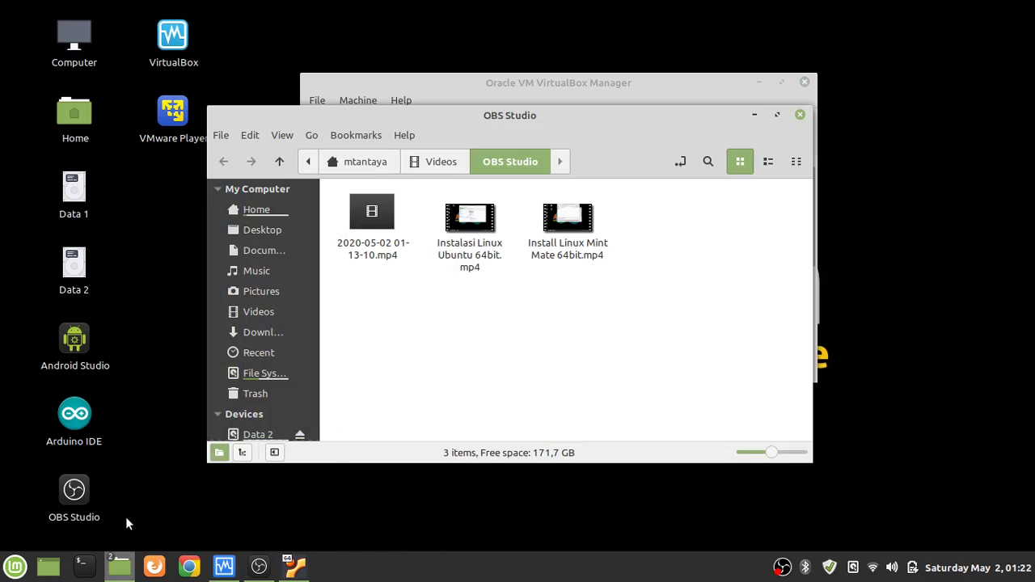
{"action": "left_click", "coordinate": [754, 115]}
{"action": "left_click", "coordinate": [295, 567]}
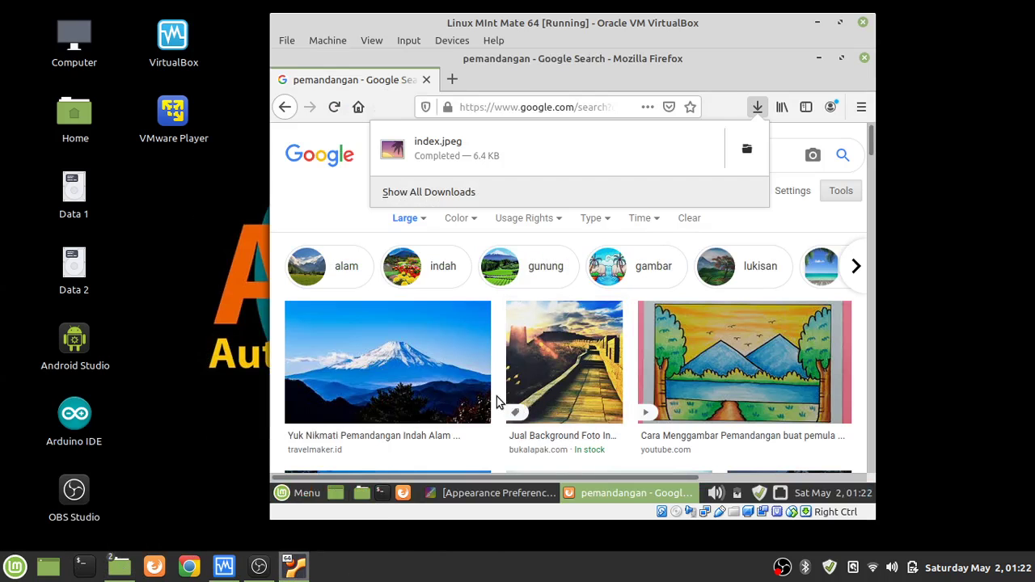
Minimize Firefox, and select index.jpeg in the Pictures folder of the virtual machine's file manager
{"action": "left_click", "coordinate": [819, 59]}
{"action": "left_click", "coordinate": [819, 59]}
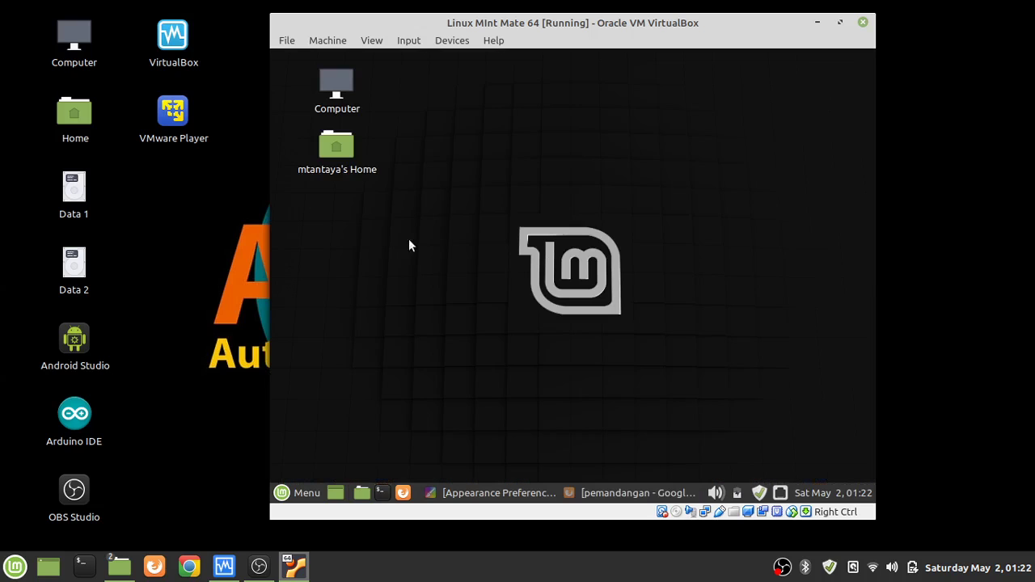
{"action": "left_click", "coordinate": [361, 496]}
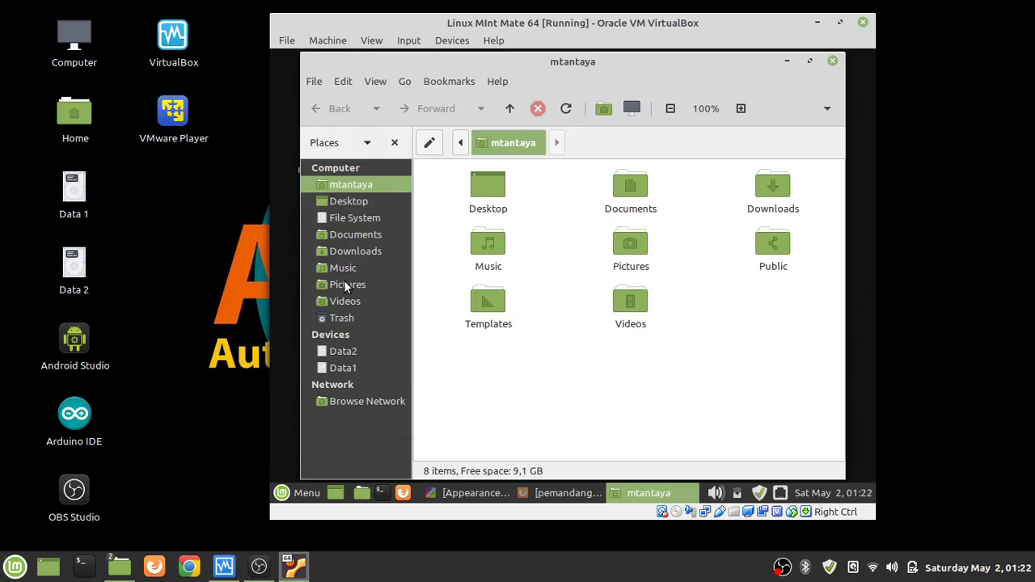
{"action": "left_click", "coordinate": [345, 285]}
{"action": "left_click", "coordinate": [491, 196]}
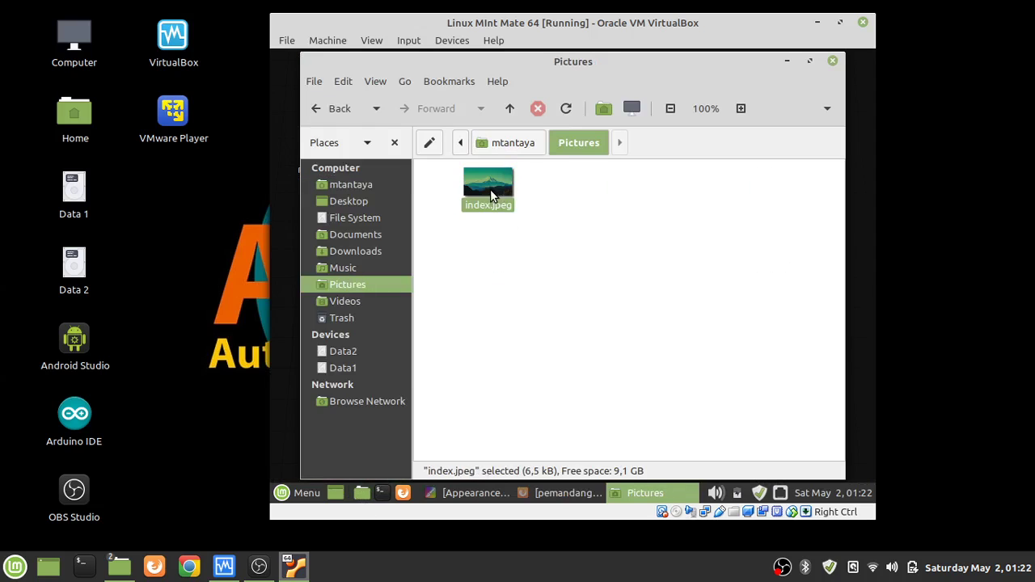
View index.jpeg in the image viewer, and close both the viewer and the Pictures folder window
{"action": "double_click", "coordinate": [491, 194]}
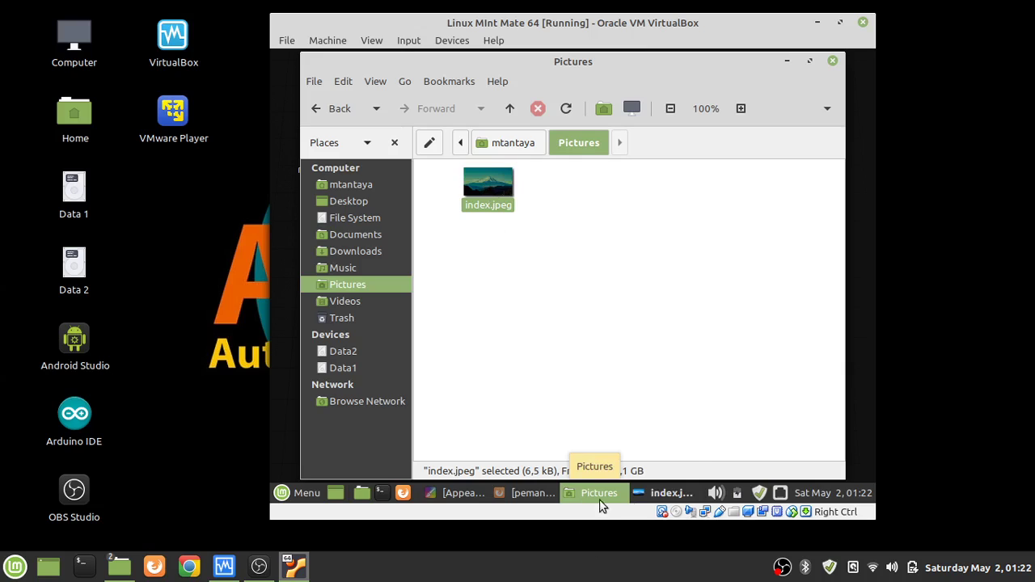
{"action": "left_click", "coordinate": [647, 499]}
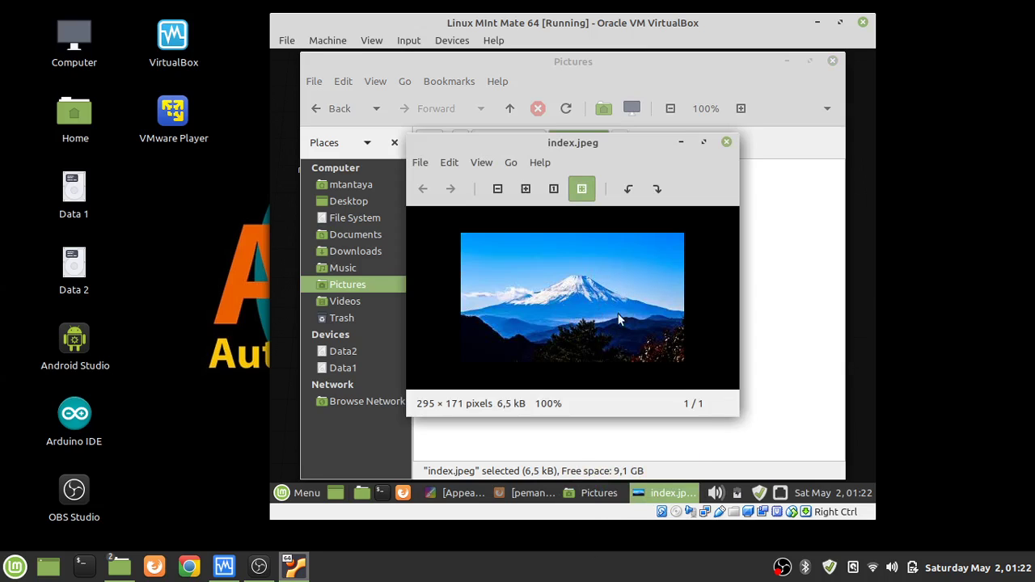
{"action": "left_click", "coordinate": [727, 143]}
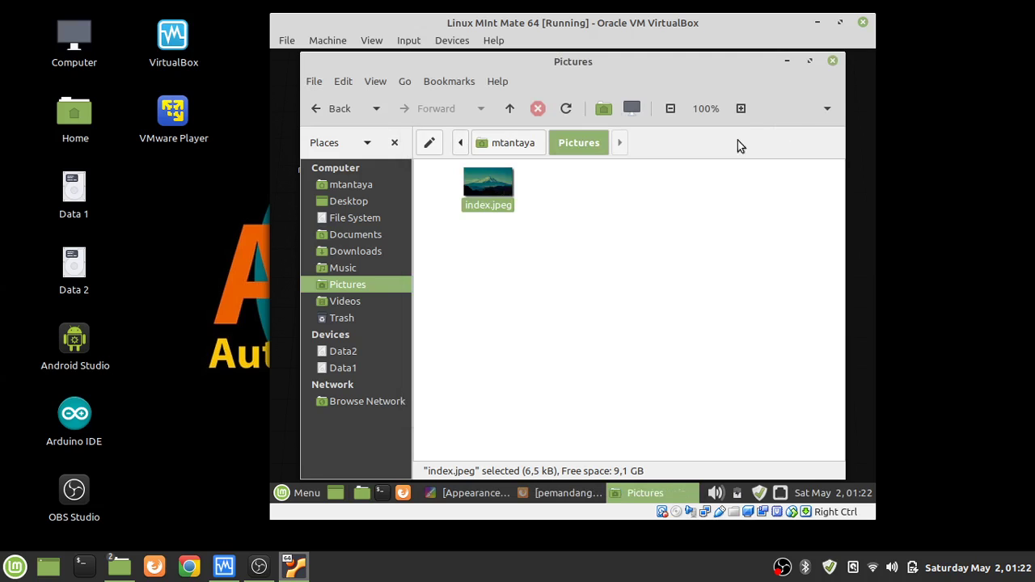
{"action": "left_click", "coordinate": [833, 62]}
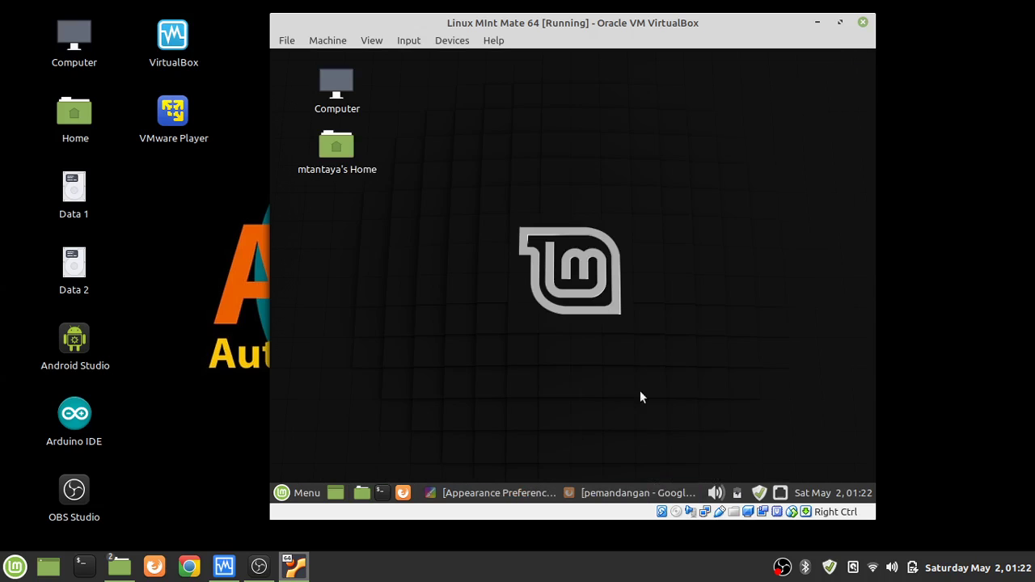
Add index.jpeg from the Pictures folder as the desktop background in Appearance Preferences, and close the preferences
{"action": "left_click", "coordinate": [501, 492]}
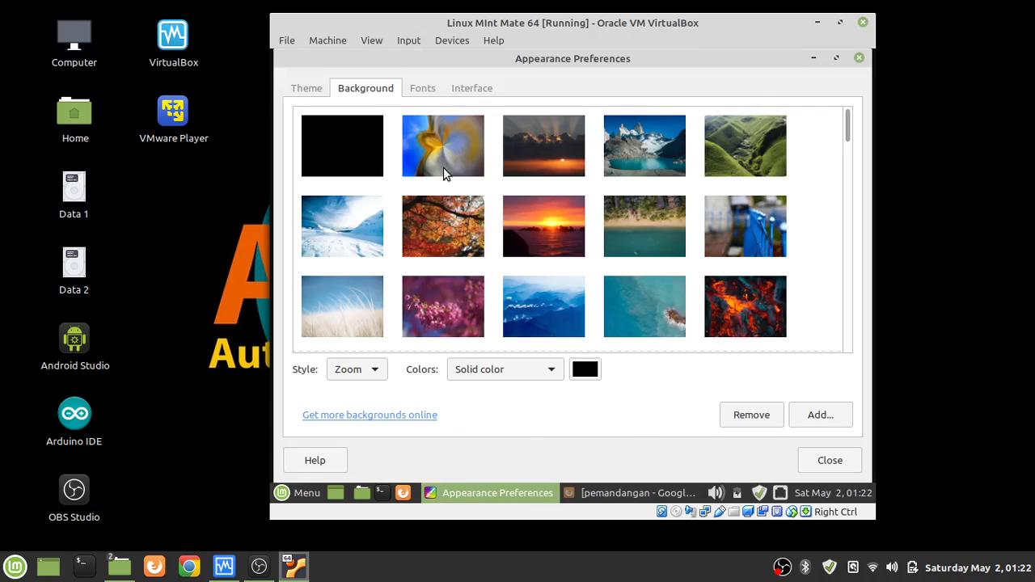
{"action": "left_click", "coordinate": [811, 416]}
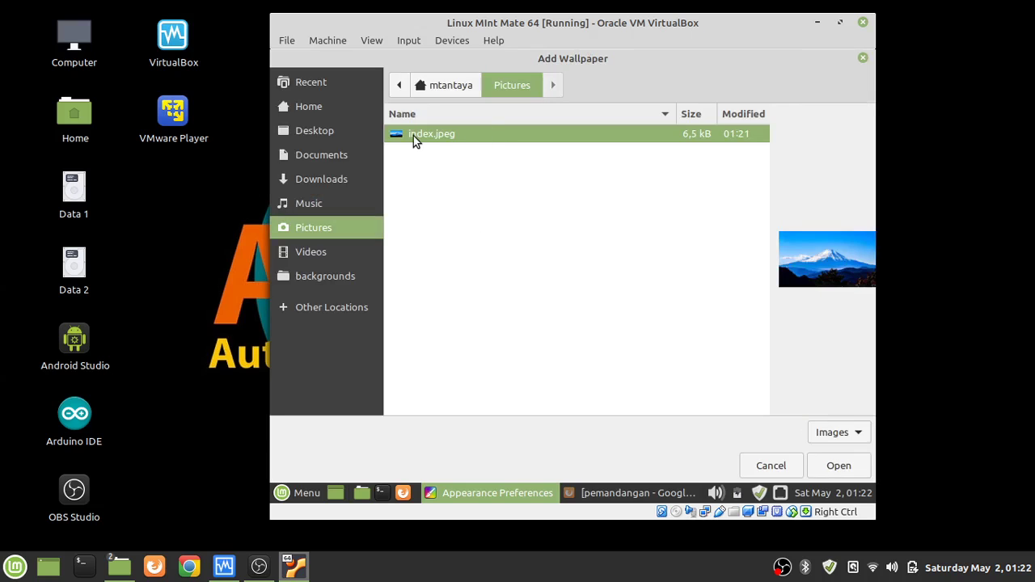
{"action": "left_click", "coordinate": [861, 472]}
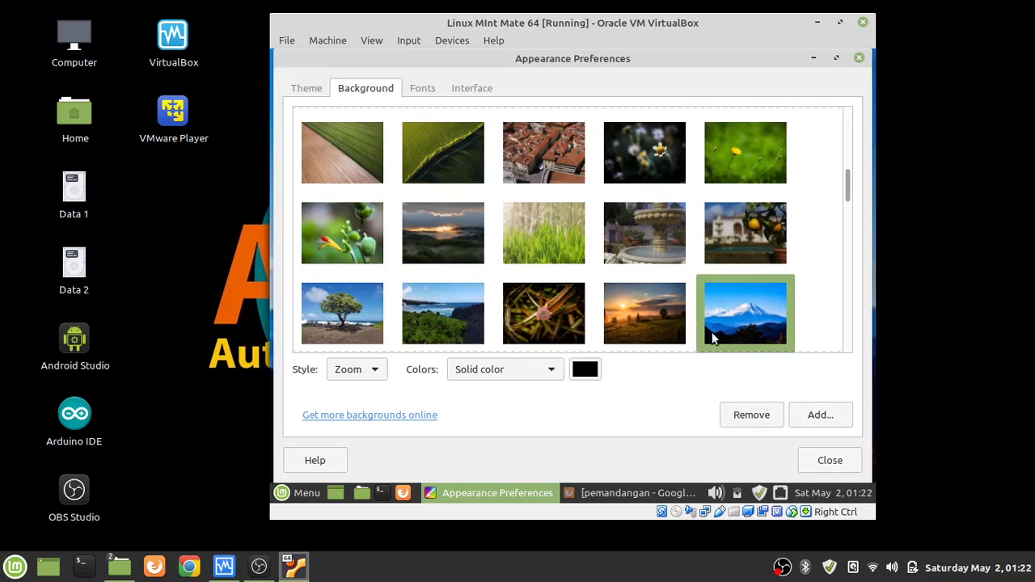
{"action": "left_click", "coordinate": [830, 461]}
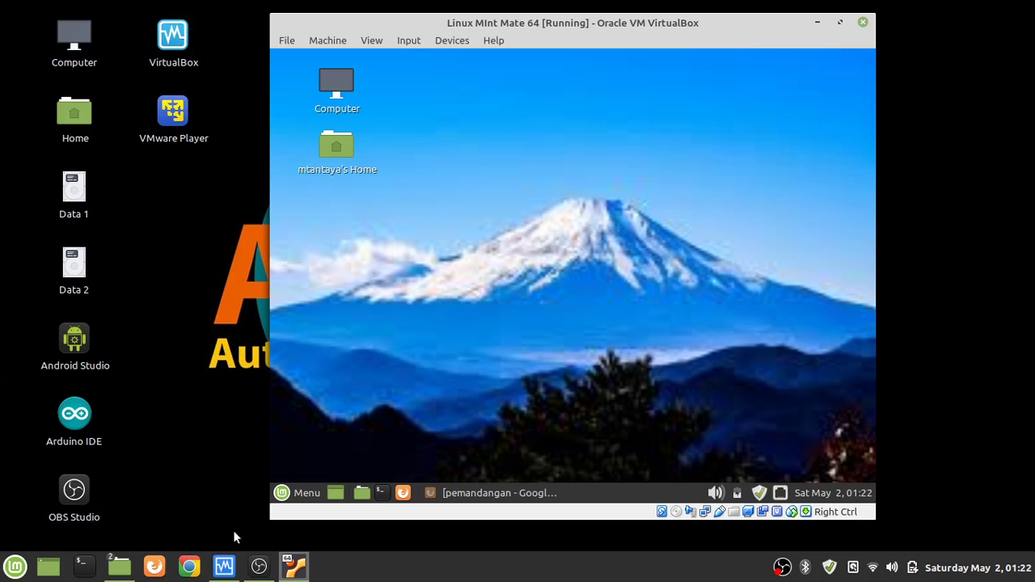
Examine the preinstalled applications in the virtual machine by category, including Office, Sound & Video, Accessories, Graphics and Internet
{"action": "left_click", "coordinate": [279, 492]}
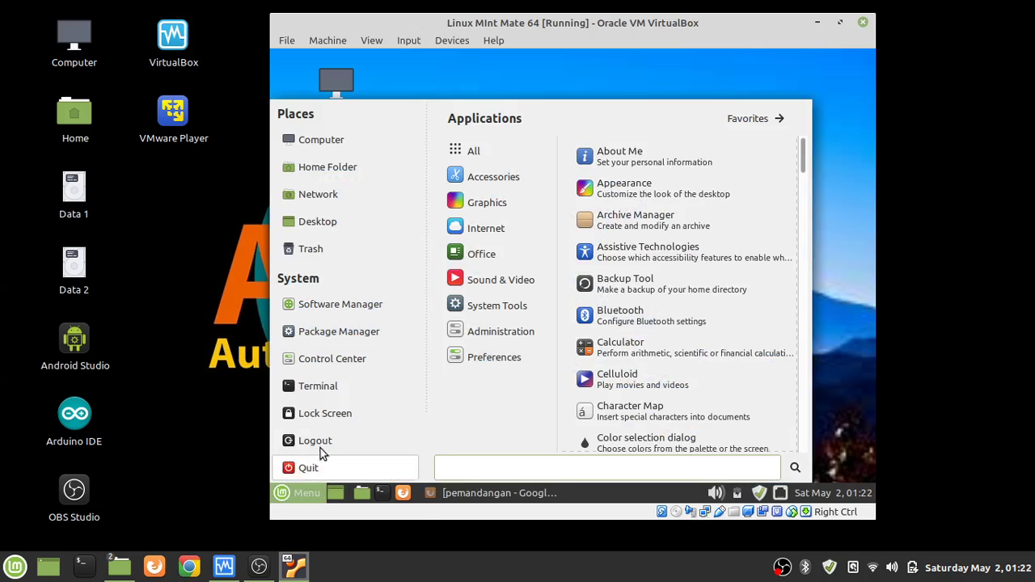
{"action": "mouse_move", "coordinate": [478, 255]}
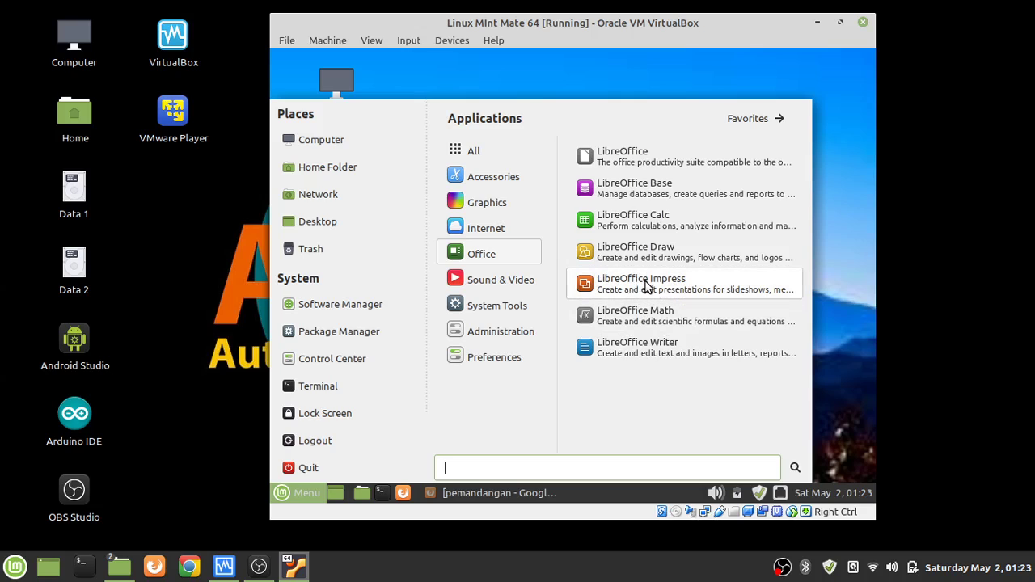
{"action": "mouse_move", "coordinate": [502, 289]}
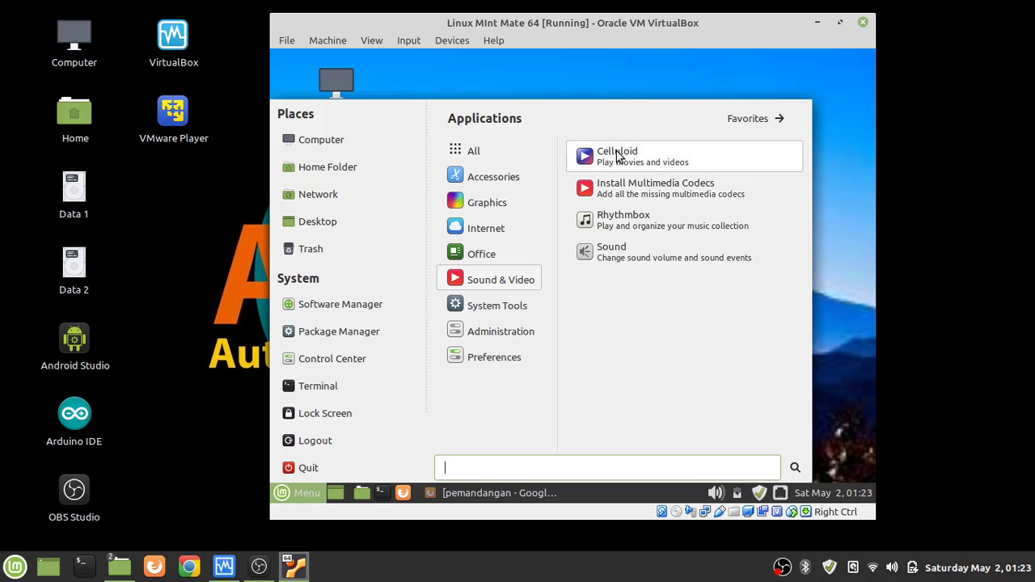
{"action": "mouse_move", "coordinate": [502, 180]}
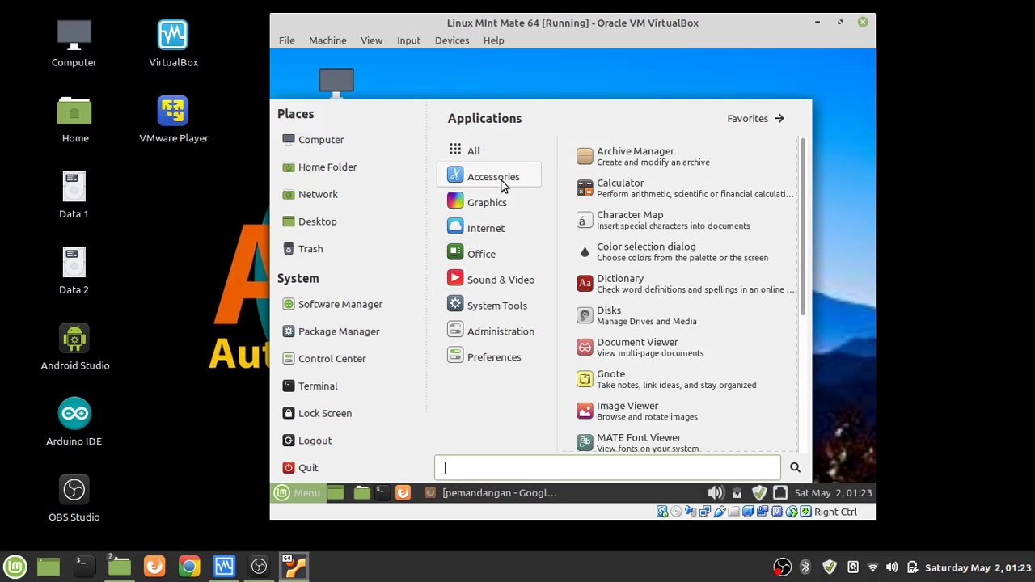
{"action": "scroll", "coordinate": [679, 315], "scroll_direction": "down", "scroll_amount": 3}
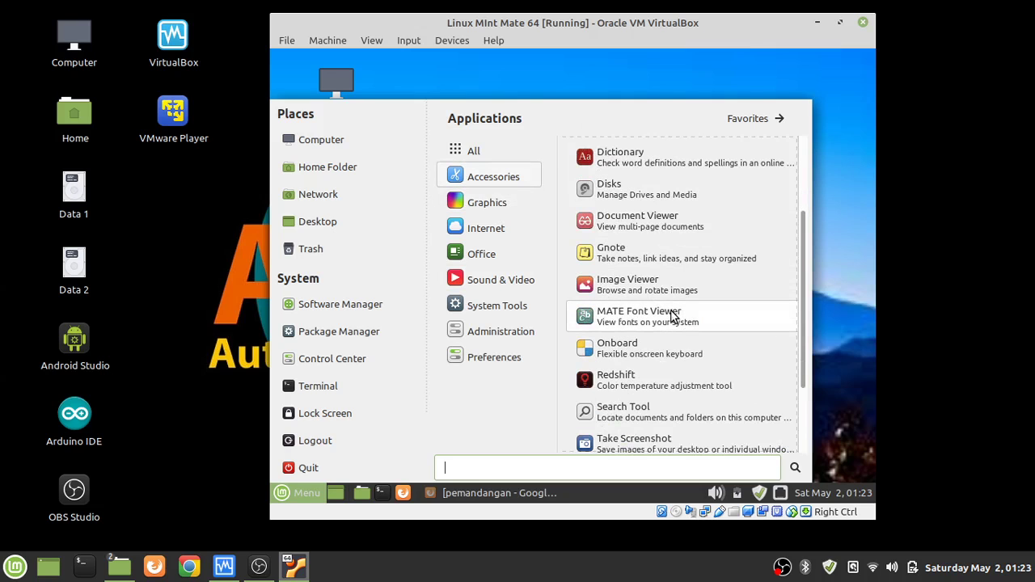
{"action": "scroll", "coordinate": [671, 316], "scroll_direction": "up", "scroll_amount": 3}
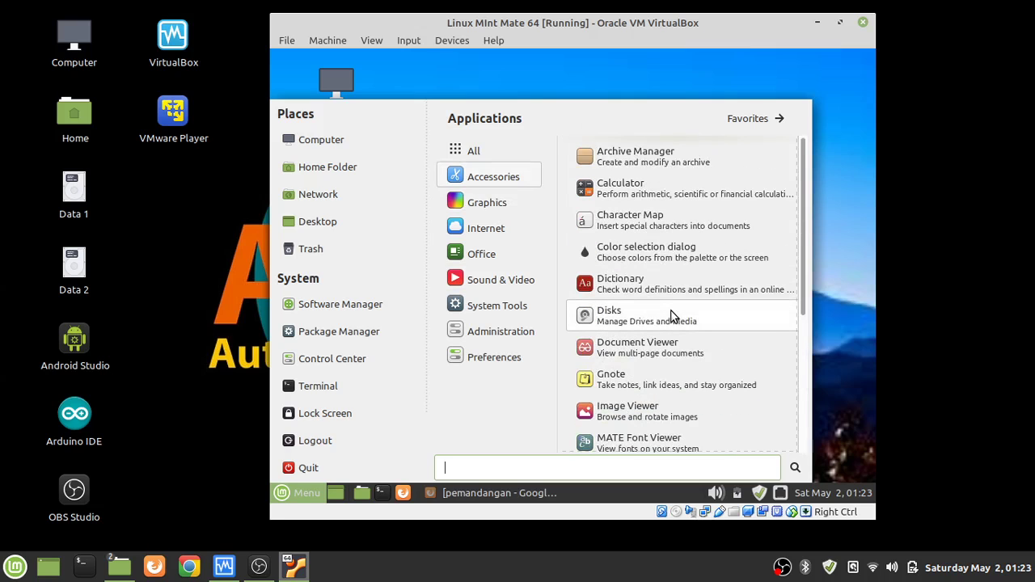
{"action": "mouse_move", "coordinate": [500, 204]}
{"action": "mouse_move", "coordinate": [499, 229]}
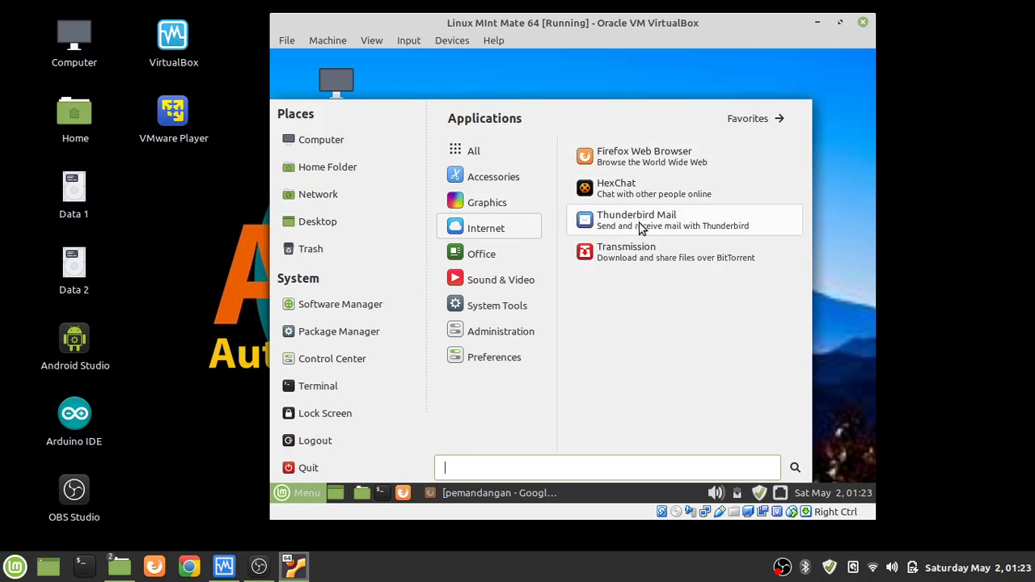
{"action": "mouse_move", "coordinate": [534, 259]}
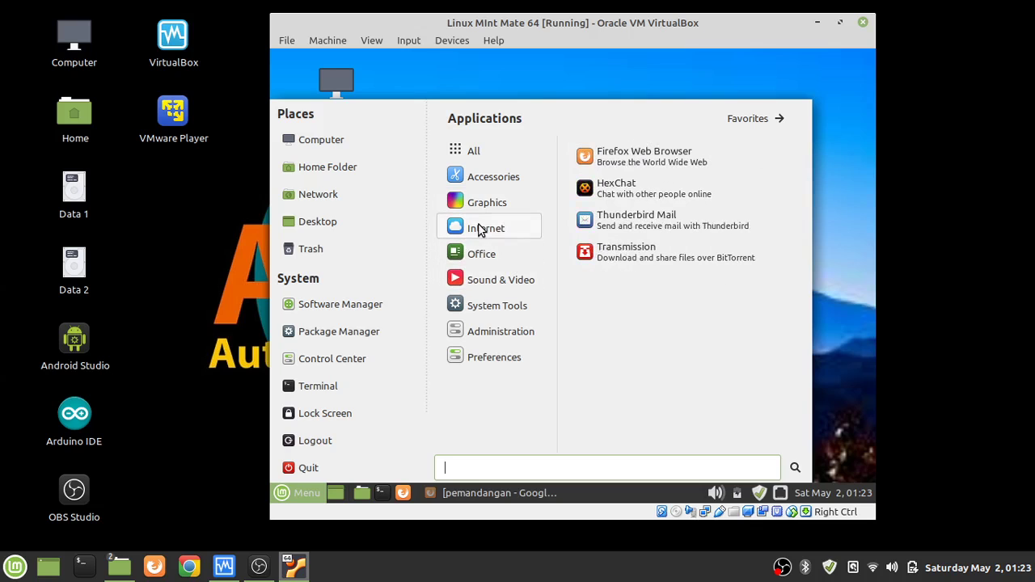
{"action": "mouse_move", "coordinate": [484, 151]}
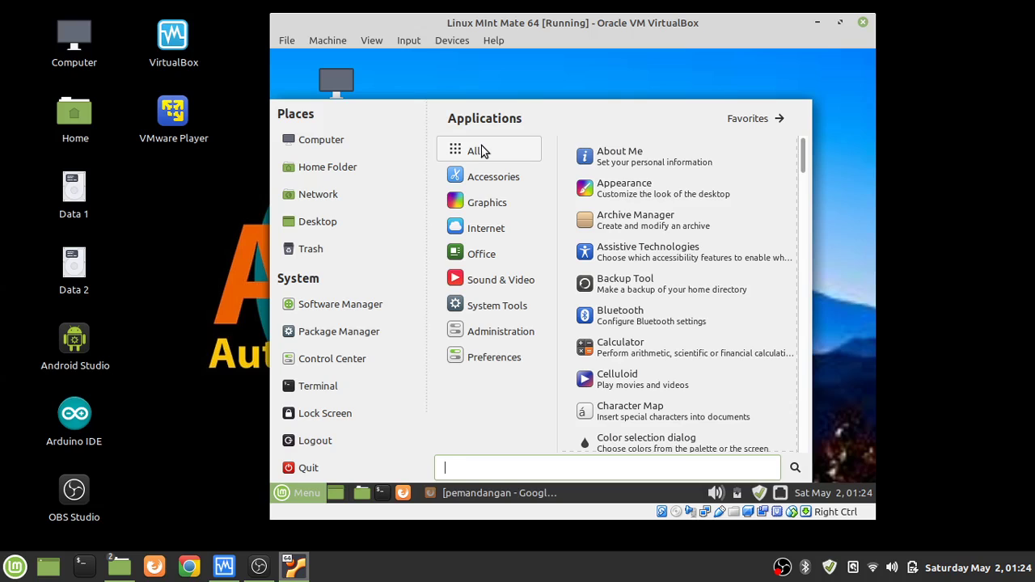
{"action": "left_click", "coordinate": [726, 77]}
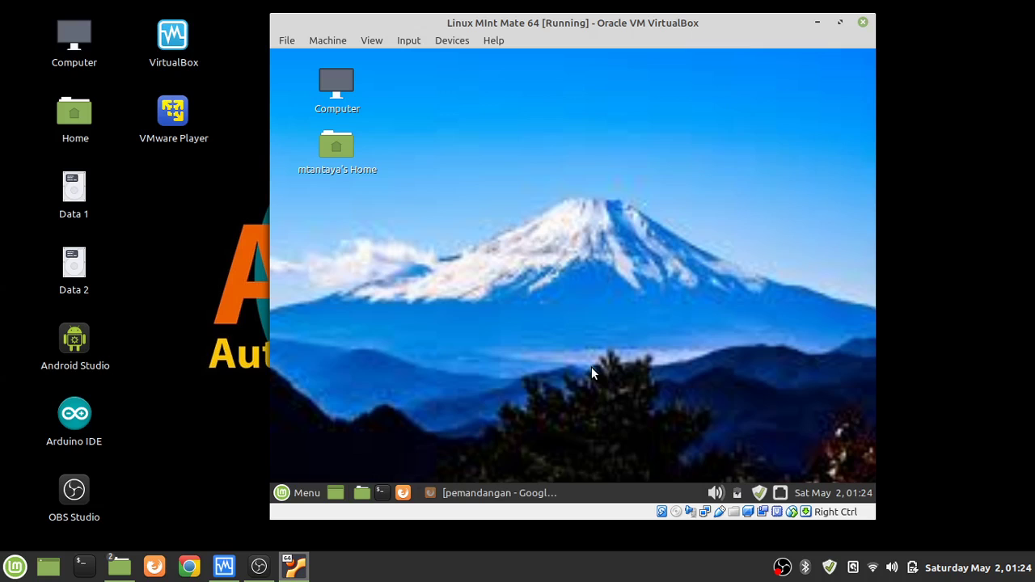
Shut down the Linux Mint MATE virtual machine from within the guest system
{"action": "left_click", "coordinate": [281, 493]}
{"action": "left_click", "coordinate": [297, 473]}
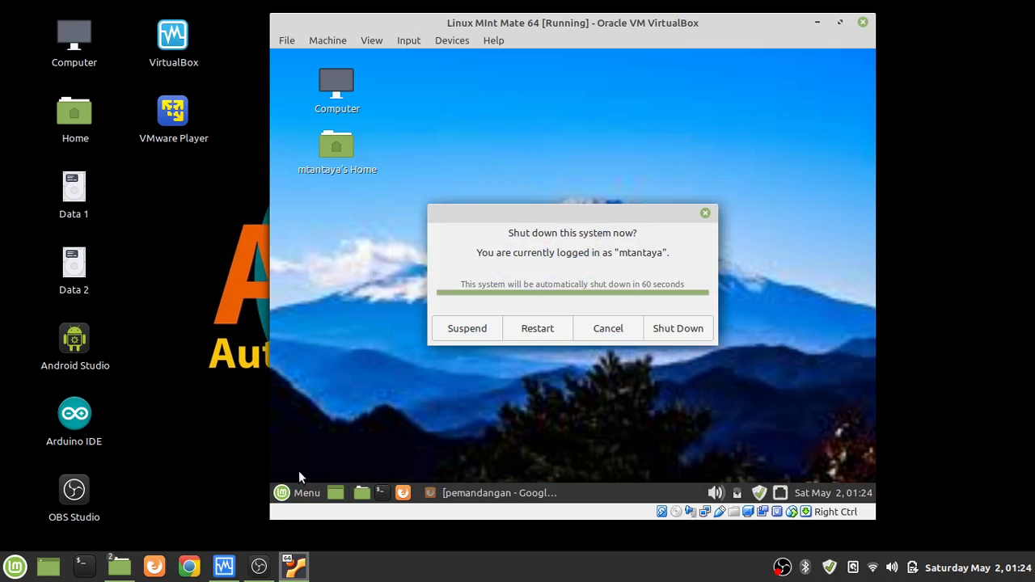
{"action": "left_click", "coordinate": [659, 330]}
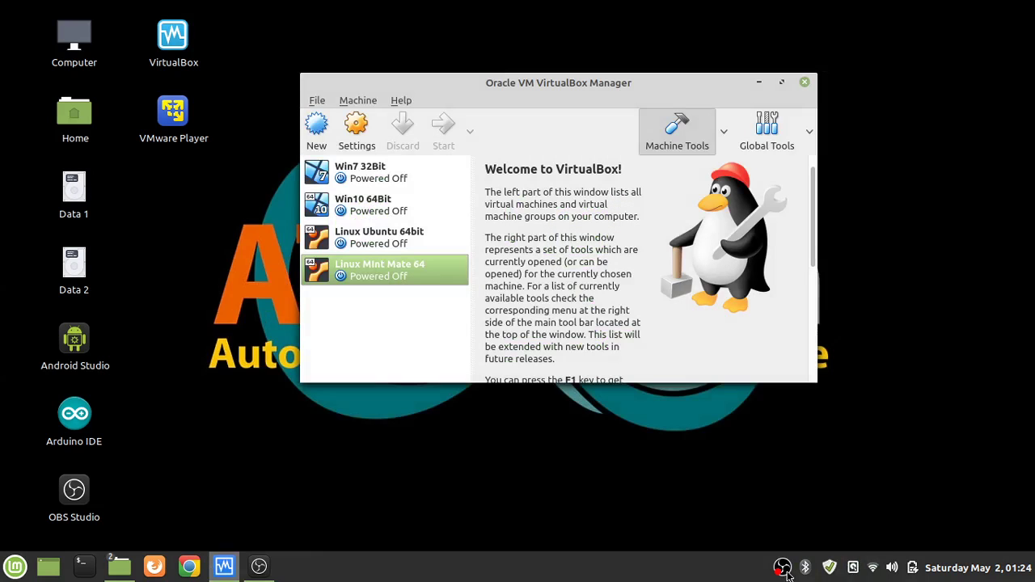
{"action": "right_click", "coordinate": [784, 569]}
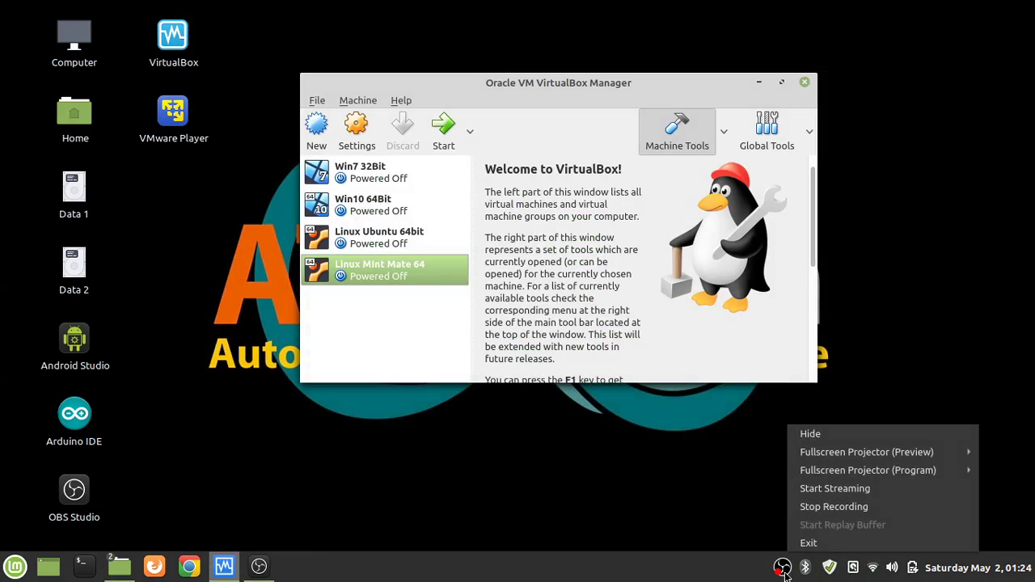